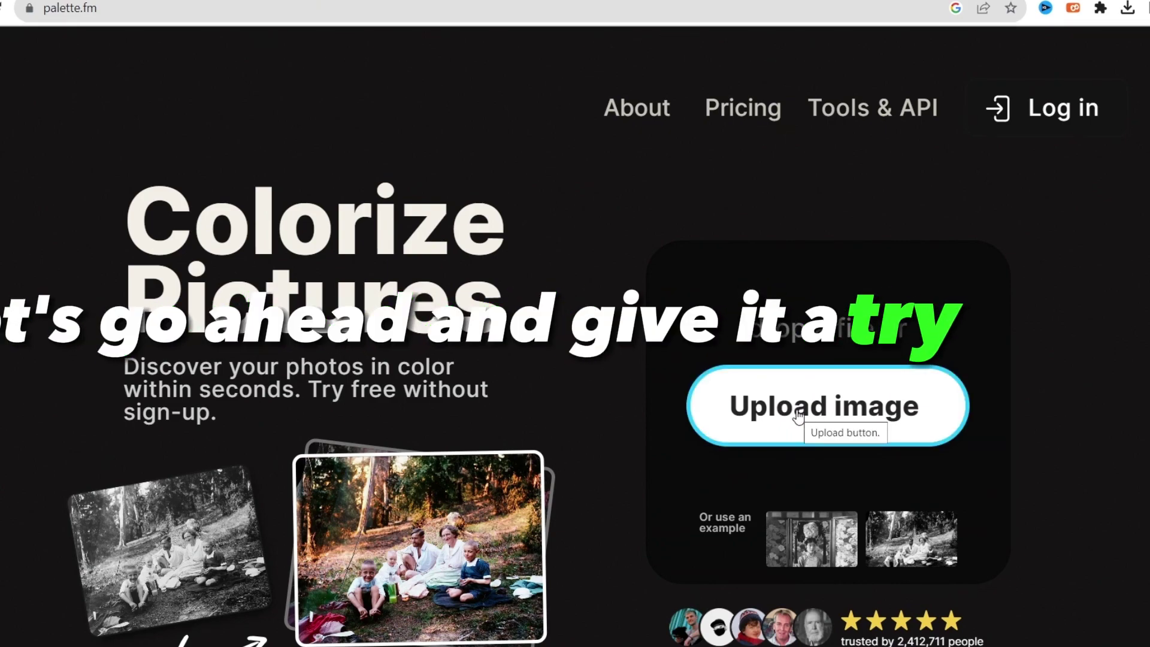
# Upload the black-and-white Lincoln portrait file 'abe' to Palette.fm's colorizing page
pyautogui.click(798, 417)
pyautogui.scroll(-10, 211, 174)
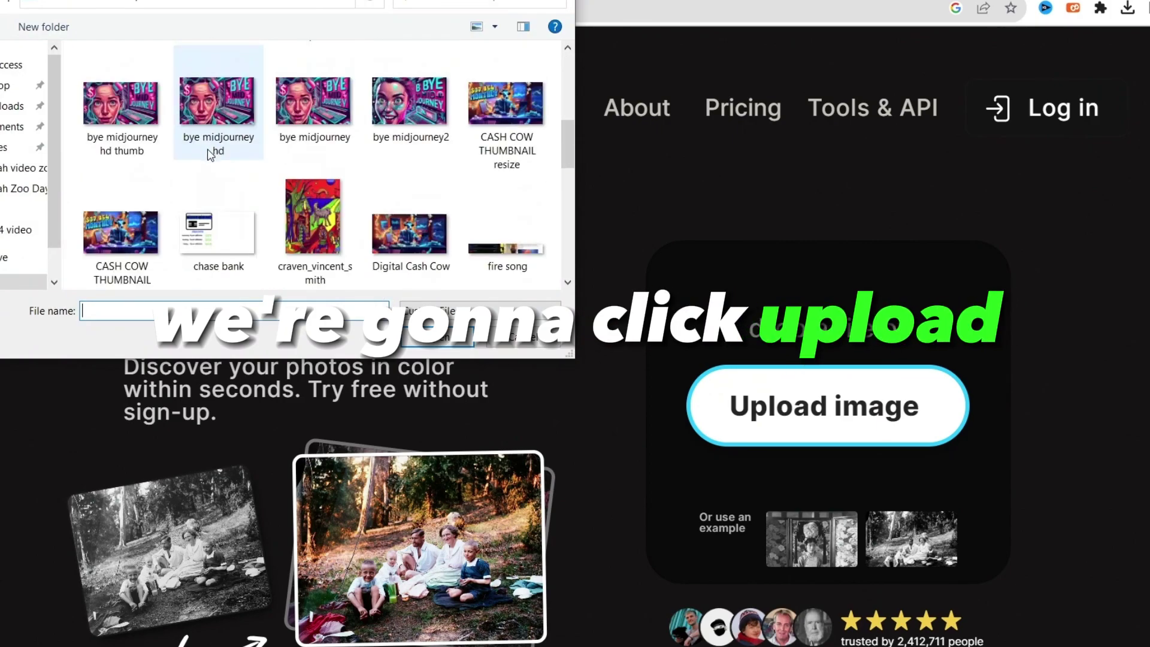
pyautogui.scroll(-2, 346, 206)
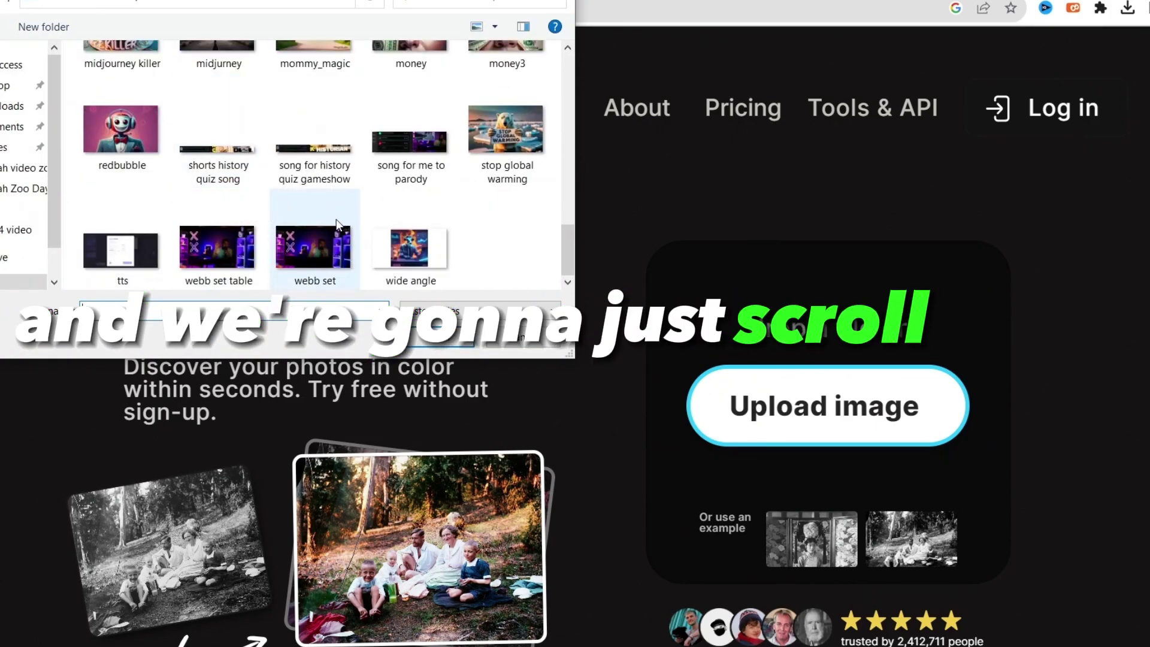
pyautogui.scroll(15, 337, 224)
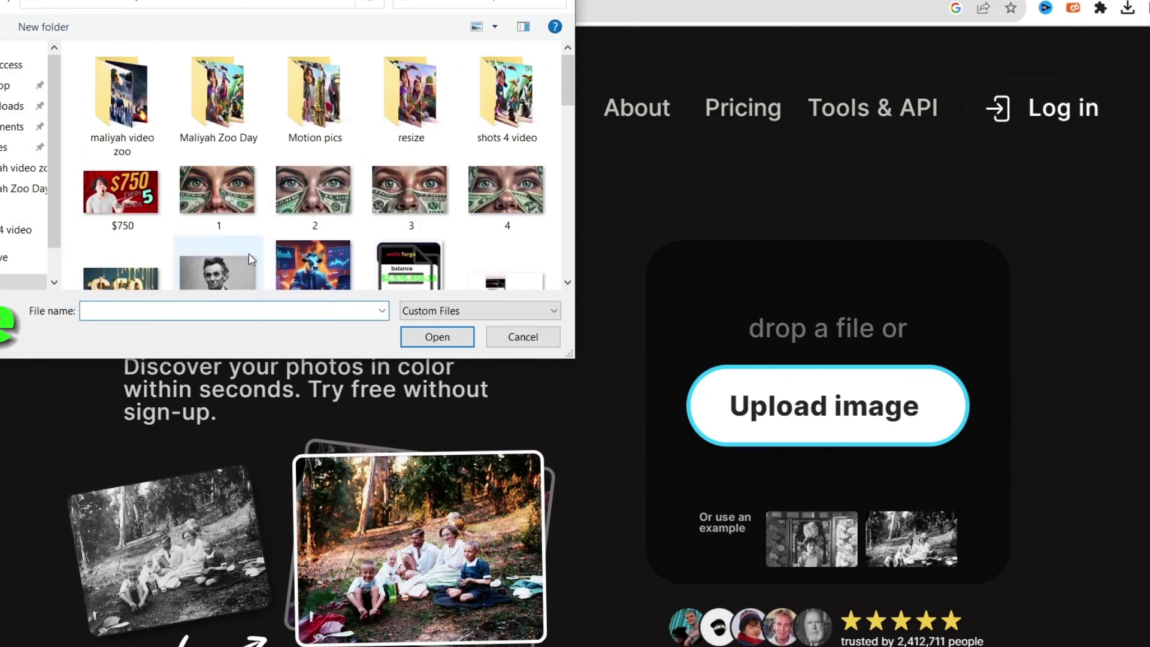
pyautogui.scroll(-2, 252, 260)
pyautogui.click(213, 240)
pyautogui.doubleClick(213, 239)
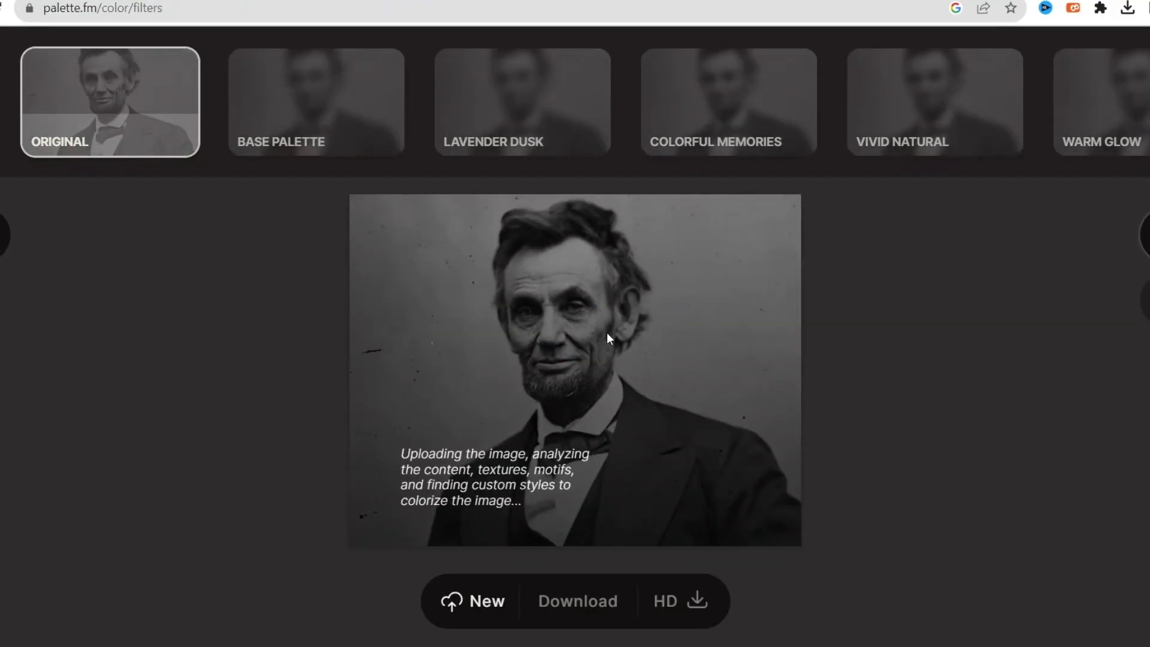
# Apply the Base Palette filter to the Lincoln portrait, then the Lavender Dusk filter
pyautogui.click(284, 123)
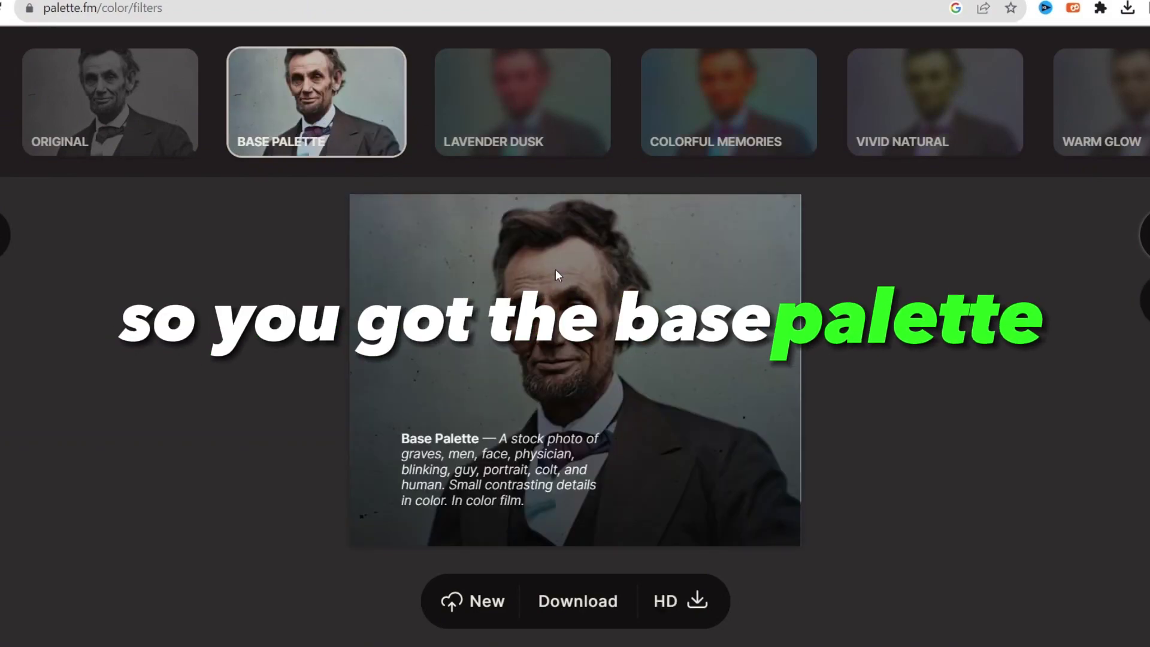
pyautogui.click(476, 101)
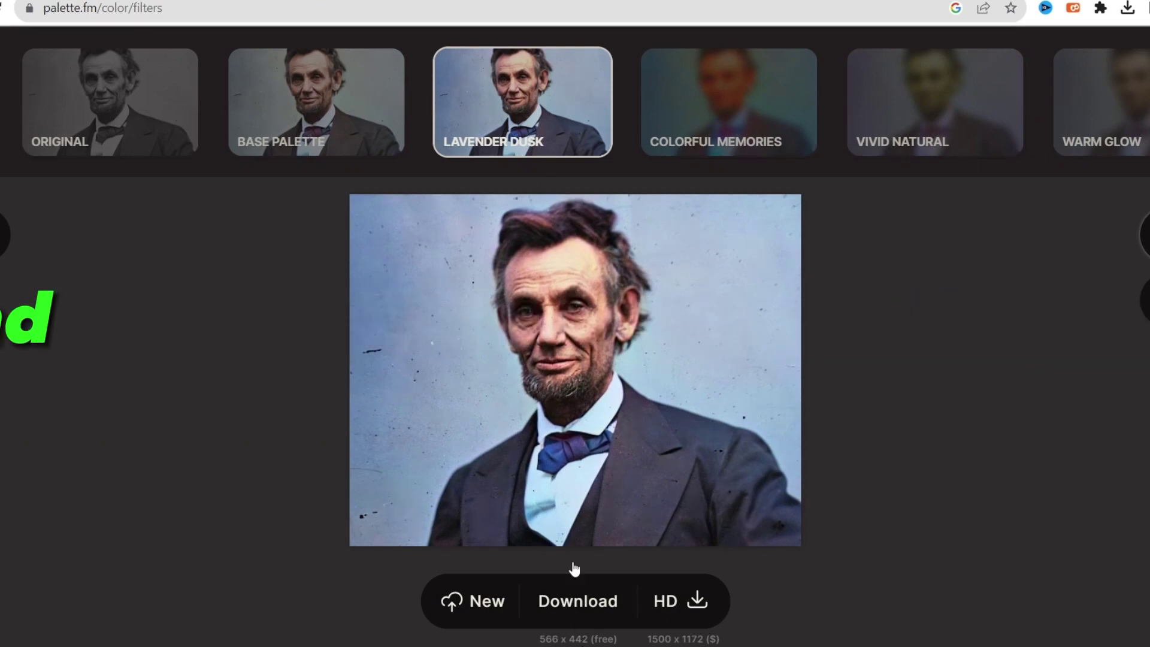
# Apply the Colorful Memories filter to the portrait, then the Vivid Natural filter
pyautogui.click(694, 111)
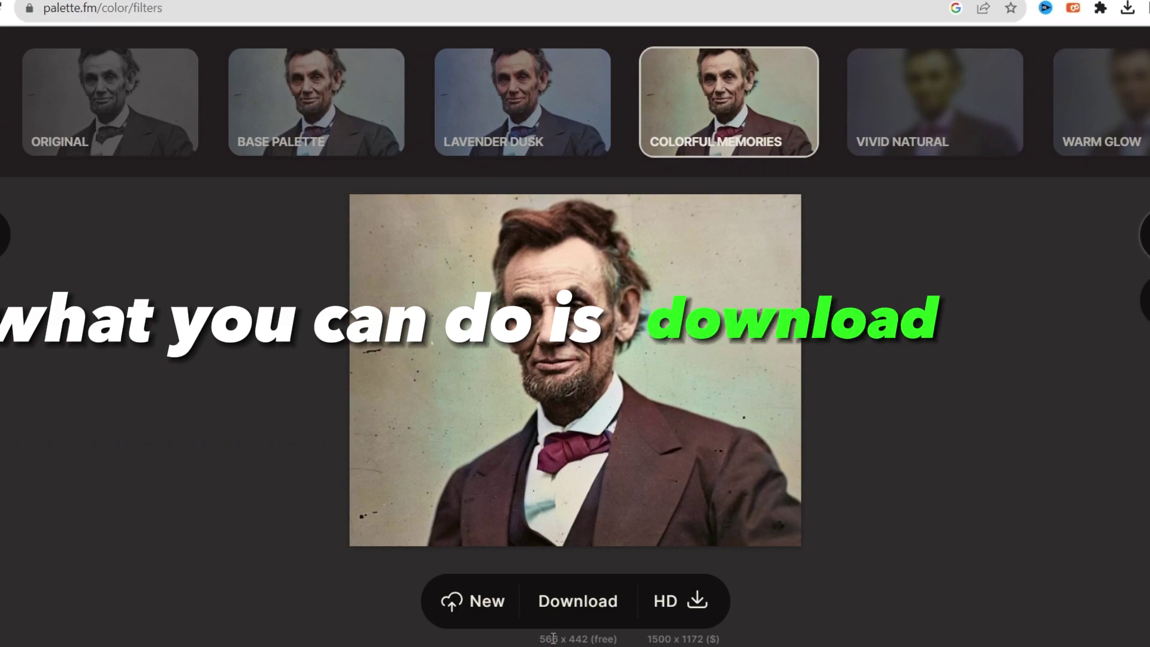
pyautogui.moveTo(697, 247)
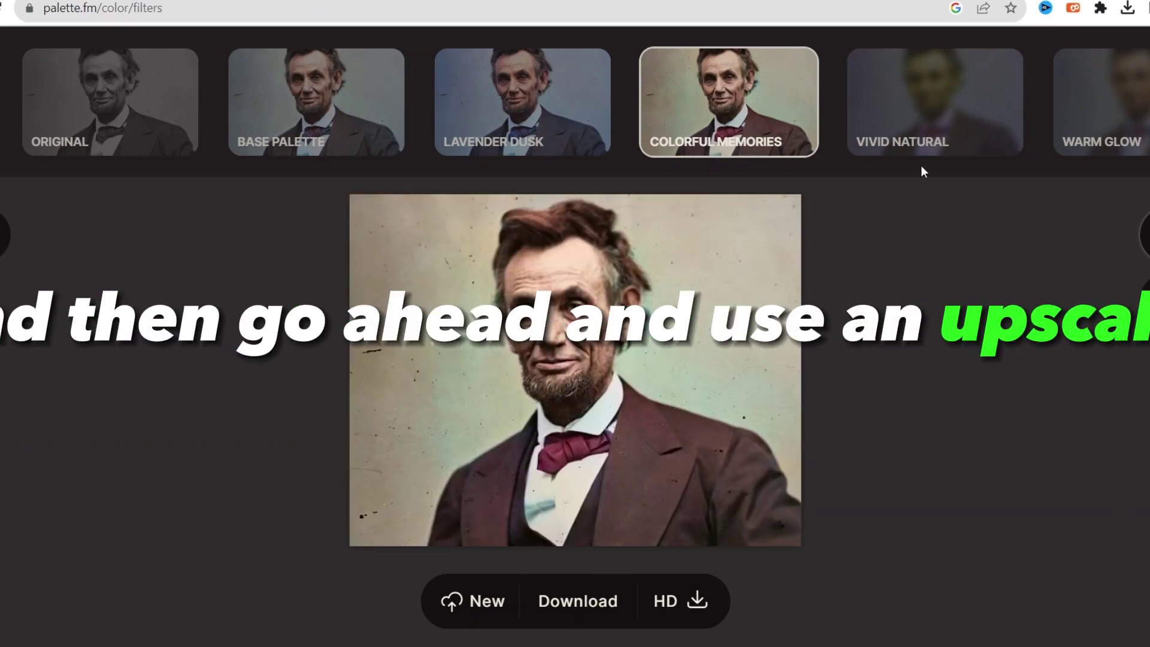
pyautogui.click(933, 114)
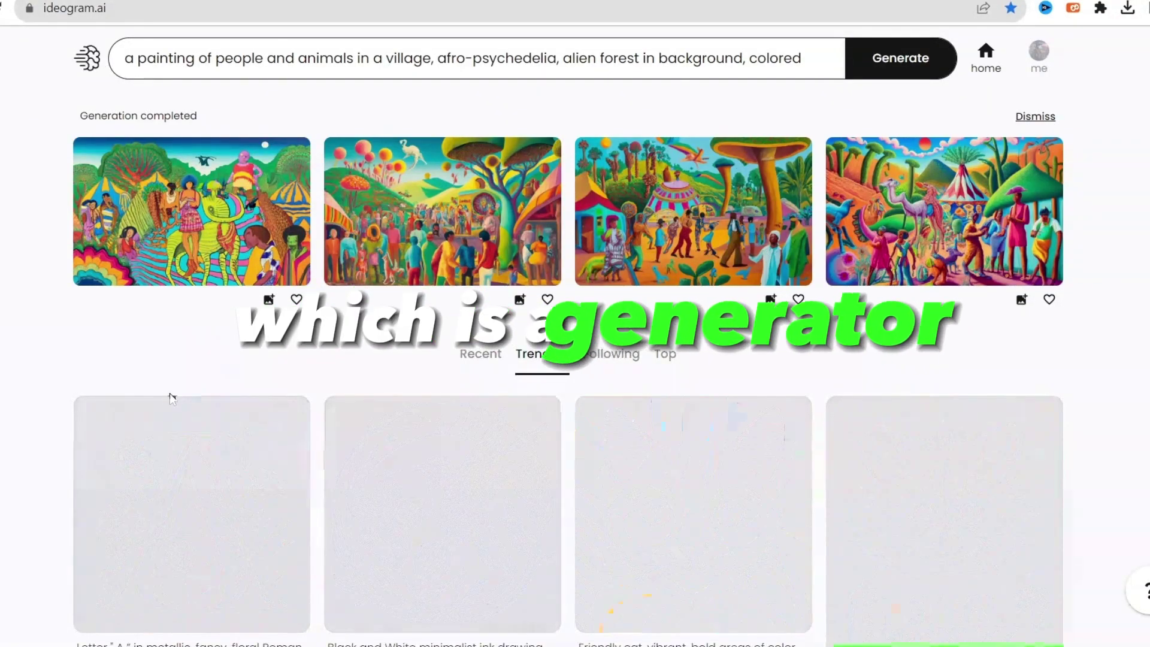
pyautogui.scroll(-6, 172, 399)
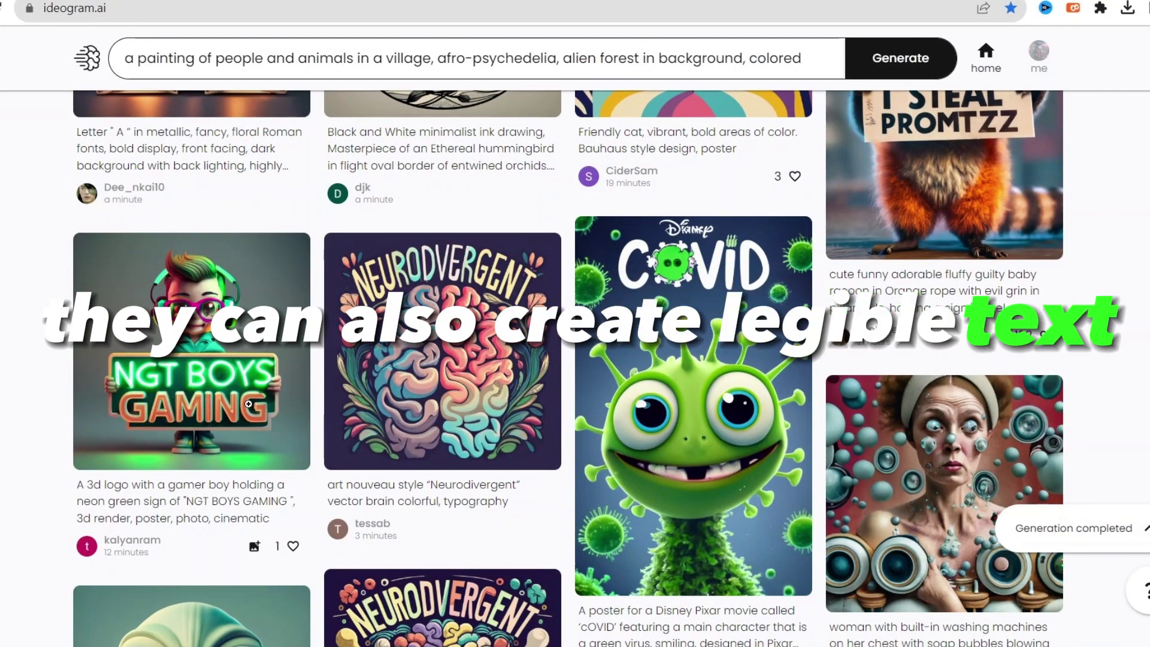
pyautogui.scroll(7, 311, 436)
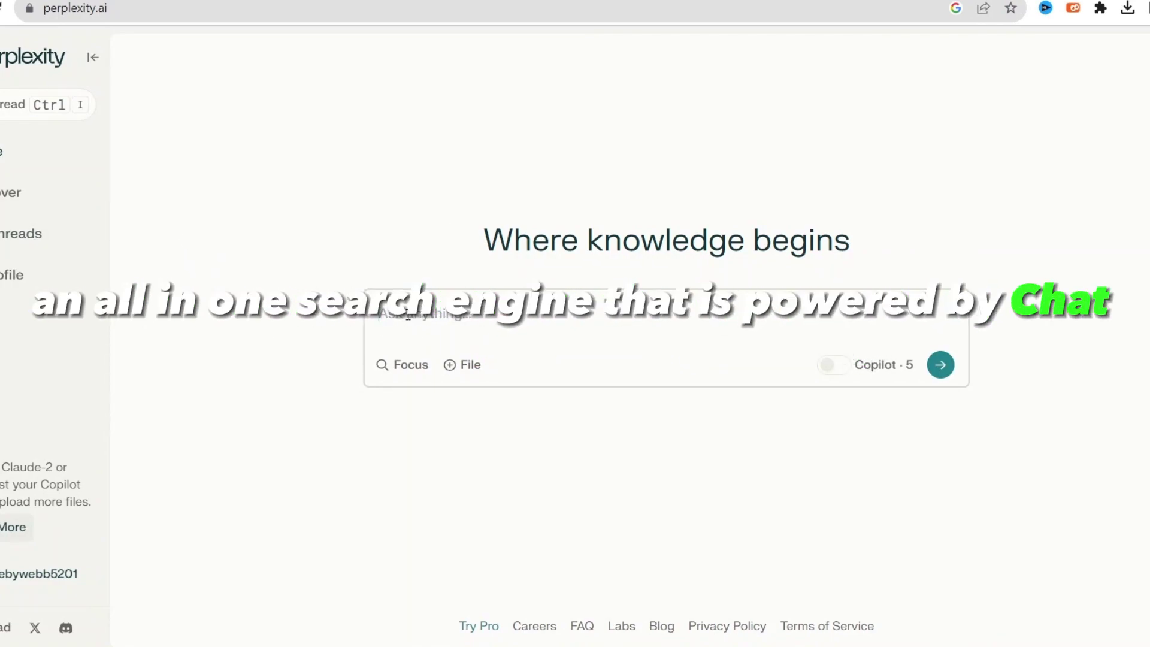
# Submit 'what is the best netflix show for 2023' in Perplexity's question box
pyautogui.click(409, 316)
pyautogui.click(315, 213)
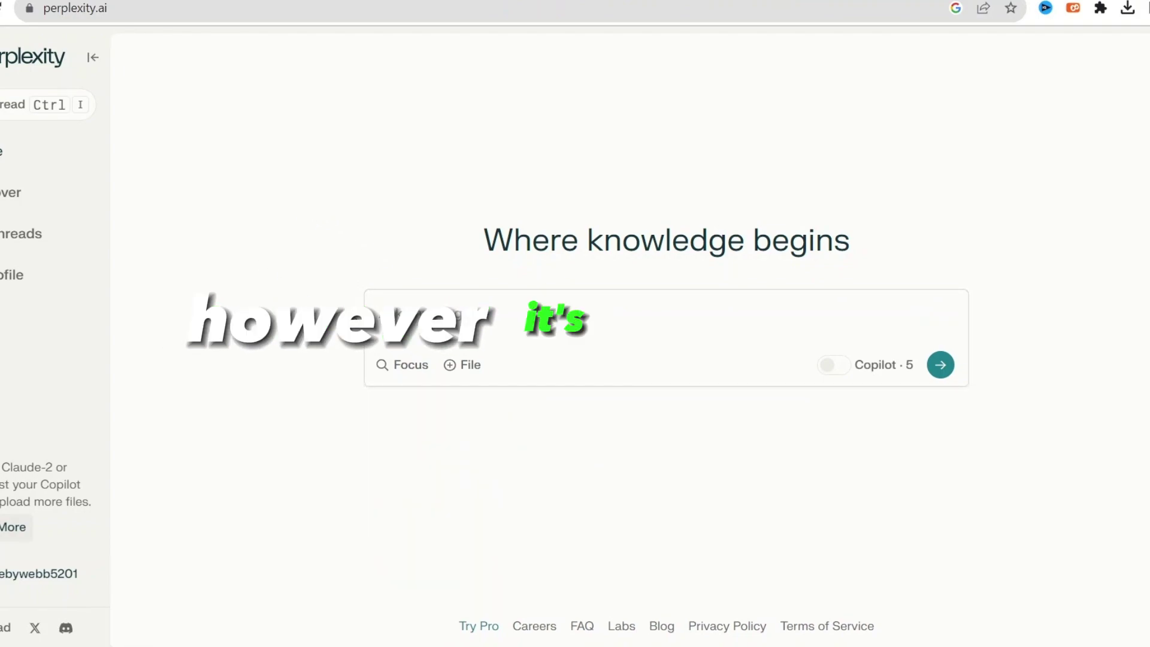
pyautogui.click(404, 310)
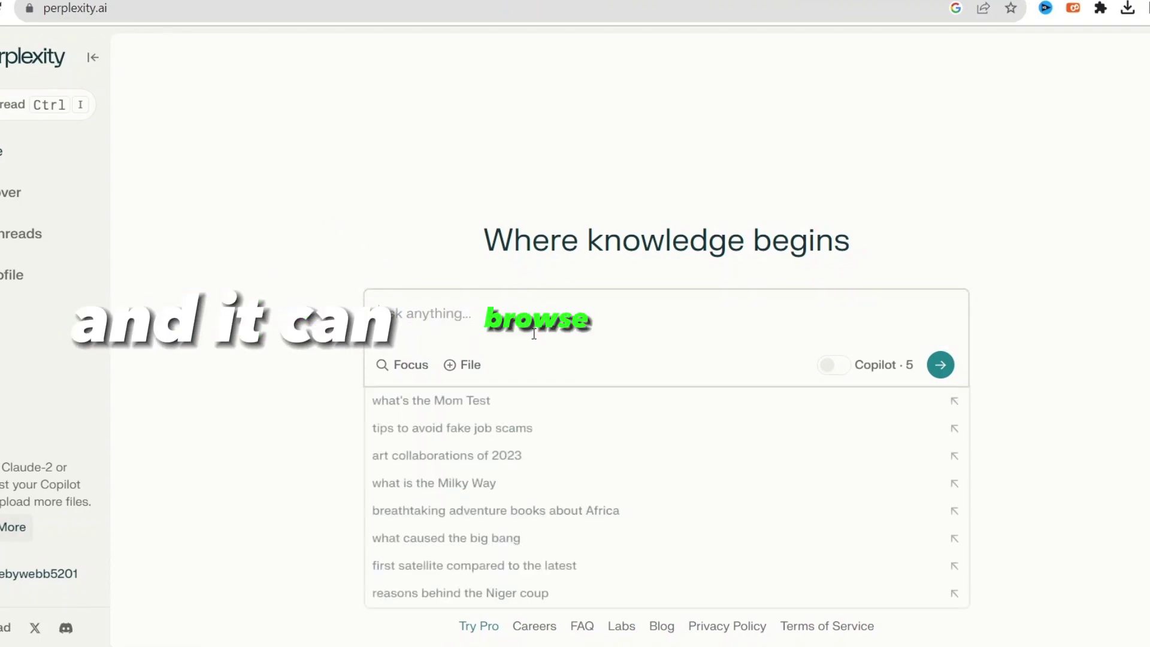
pyautogui.click(288, 226)
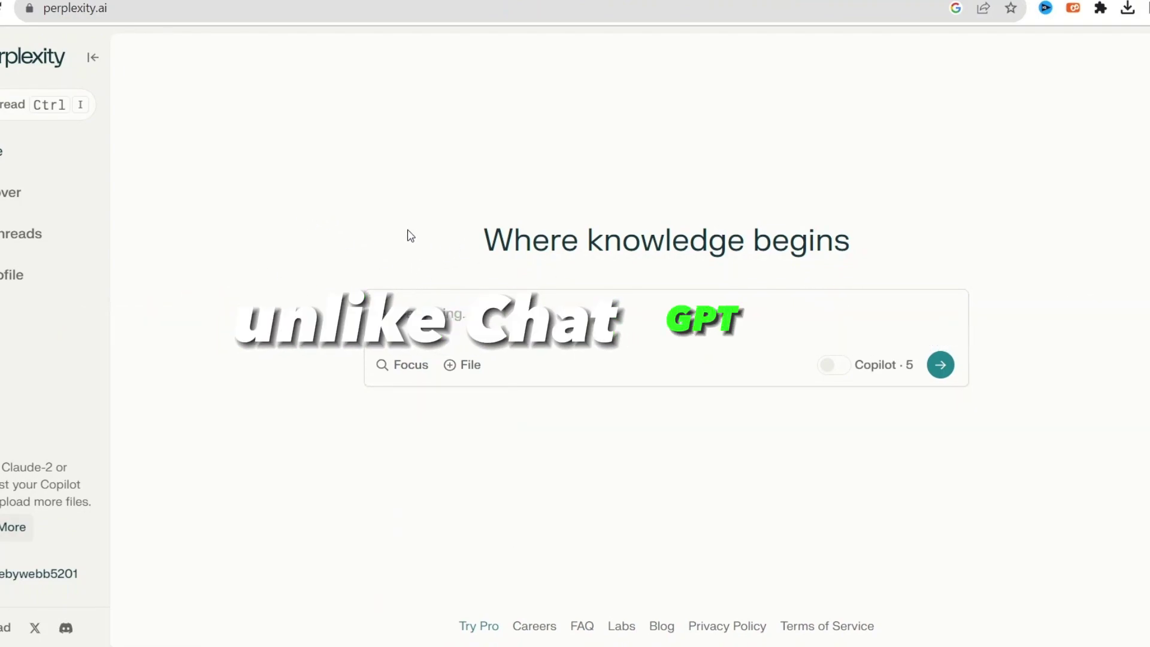
pyautogui.click(448, 304)
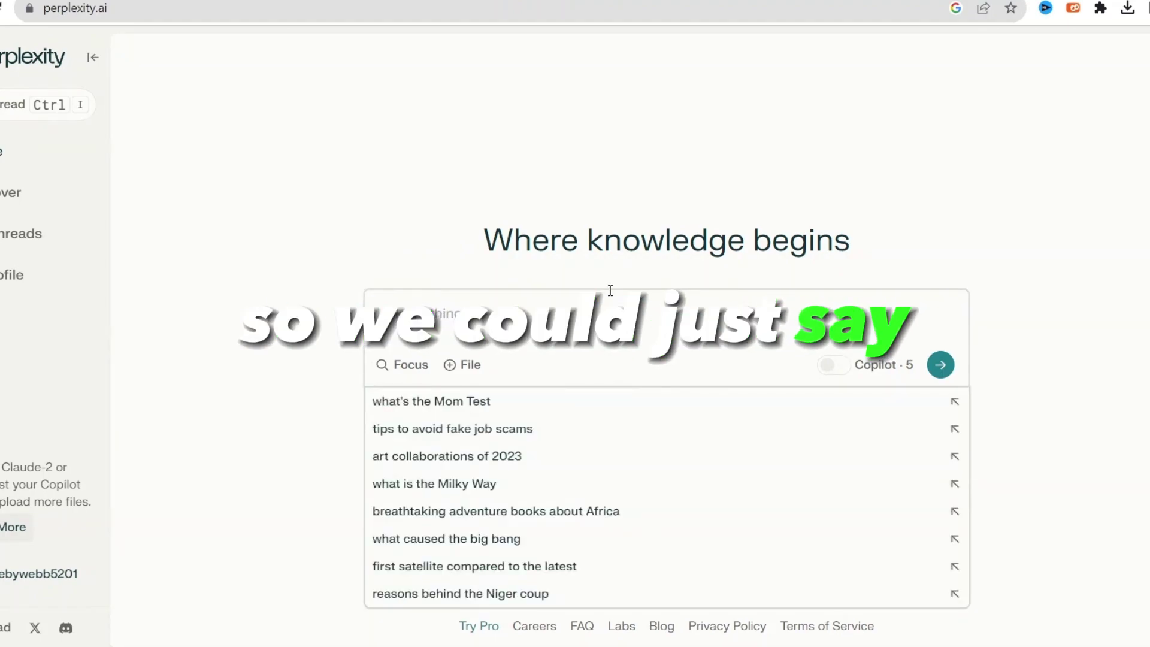
pyautogui.write('what is the best netflix show for 2')
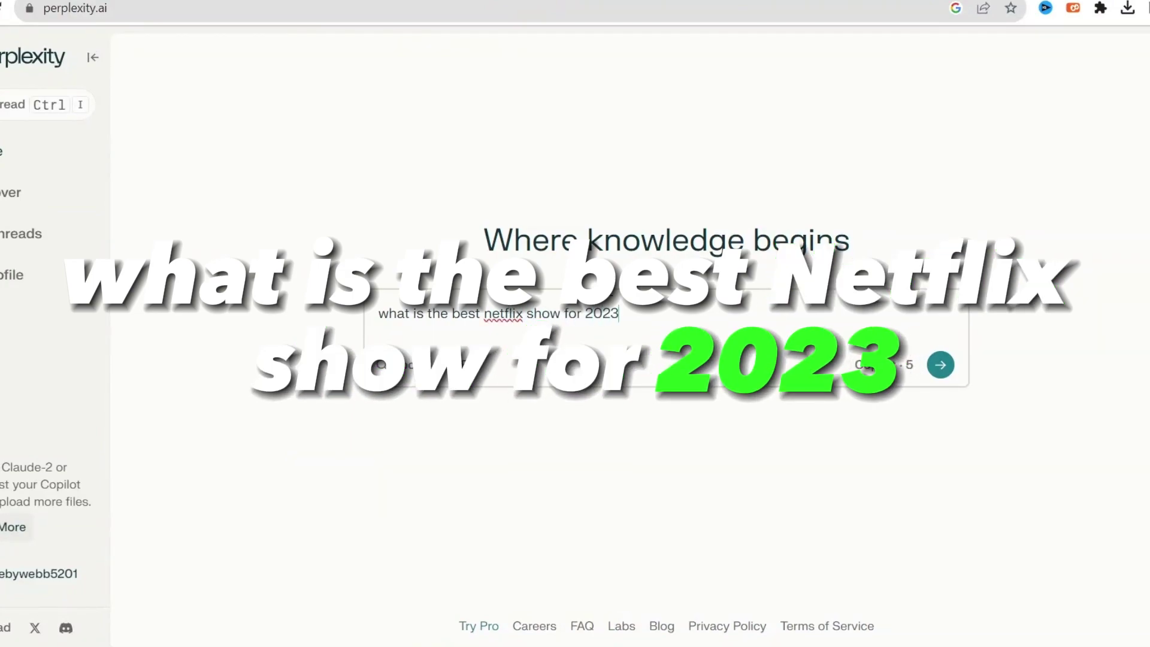
pyautogui.write('023')
pyautogui.press('Return')
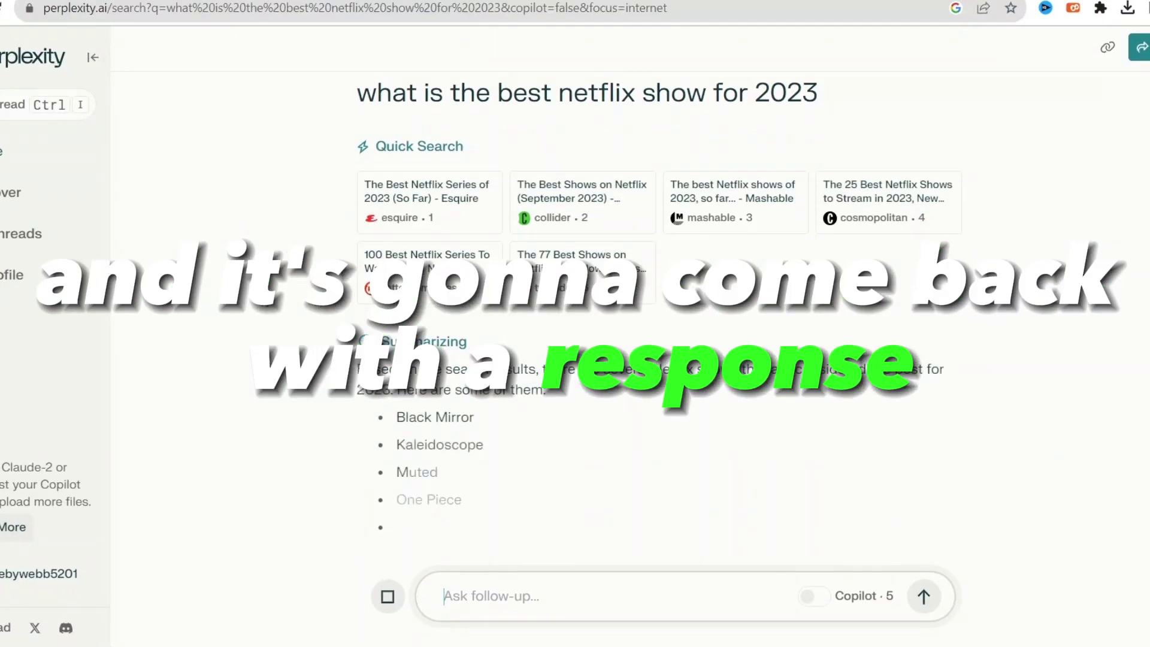
pyautogui.scroll(-3, 473, 305)
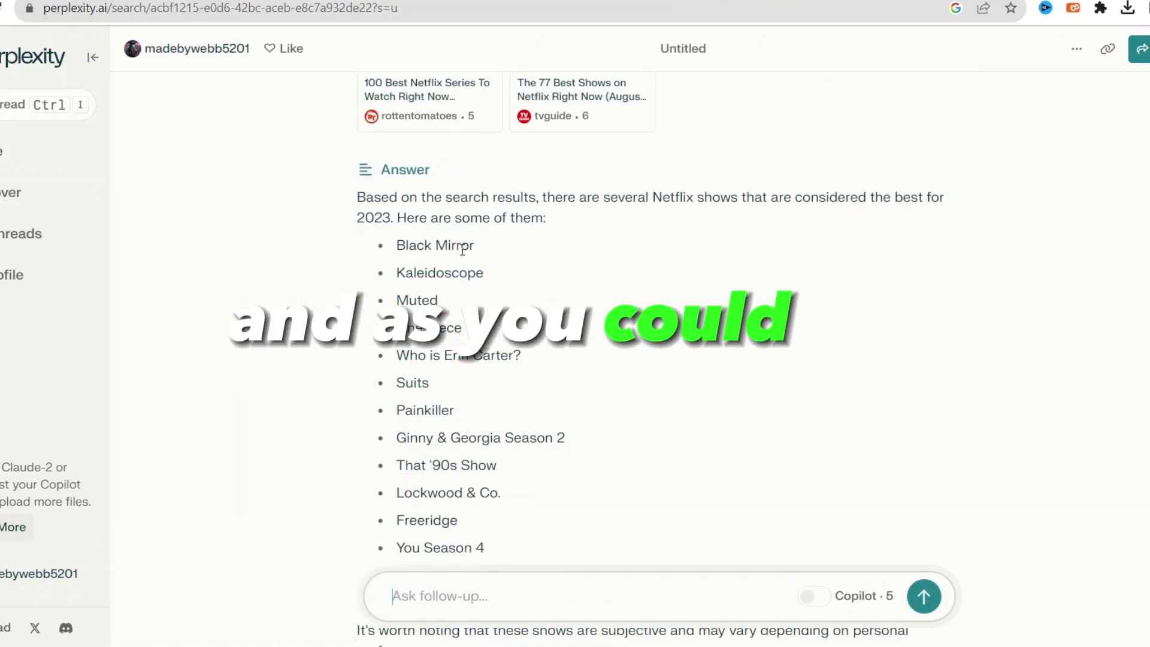
pyautogui.scroll(-3, 282, 208)
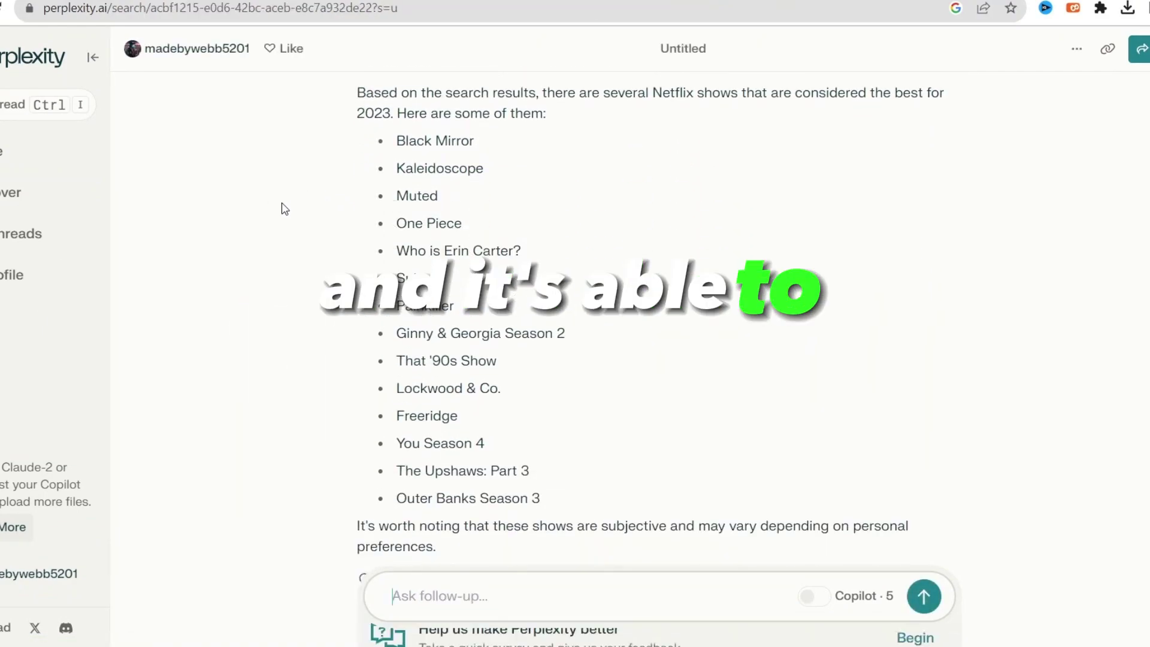
pyautogui.scroll(6, 336, 270)
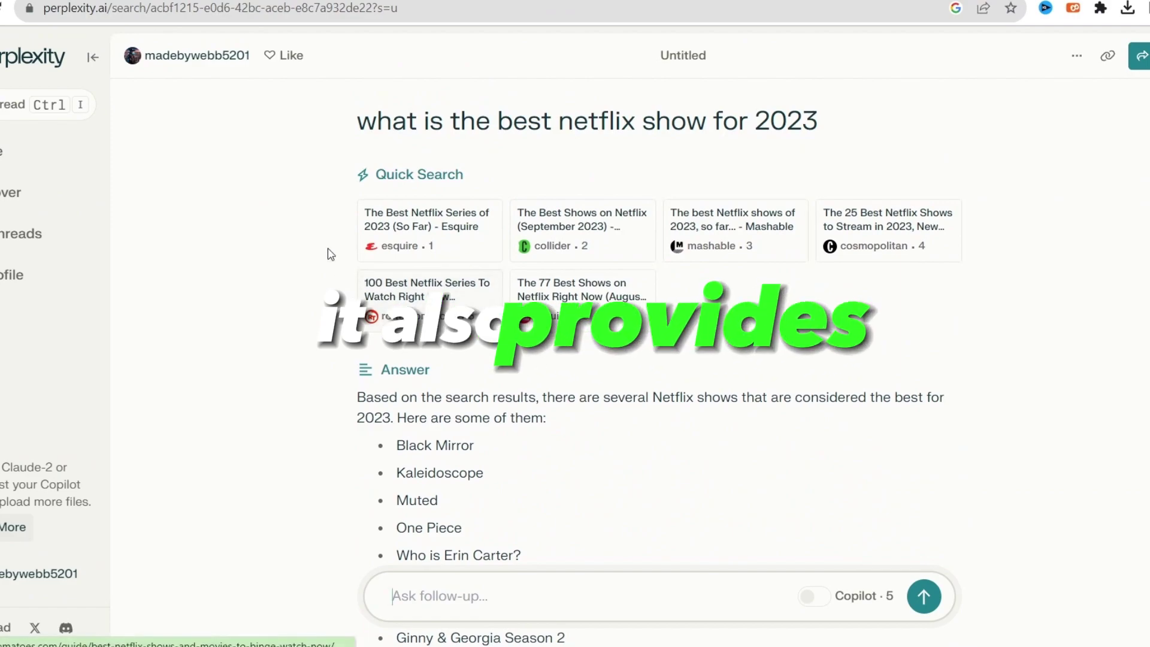
pyautogui.scroll(-10, 329, 251)
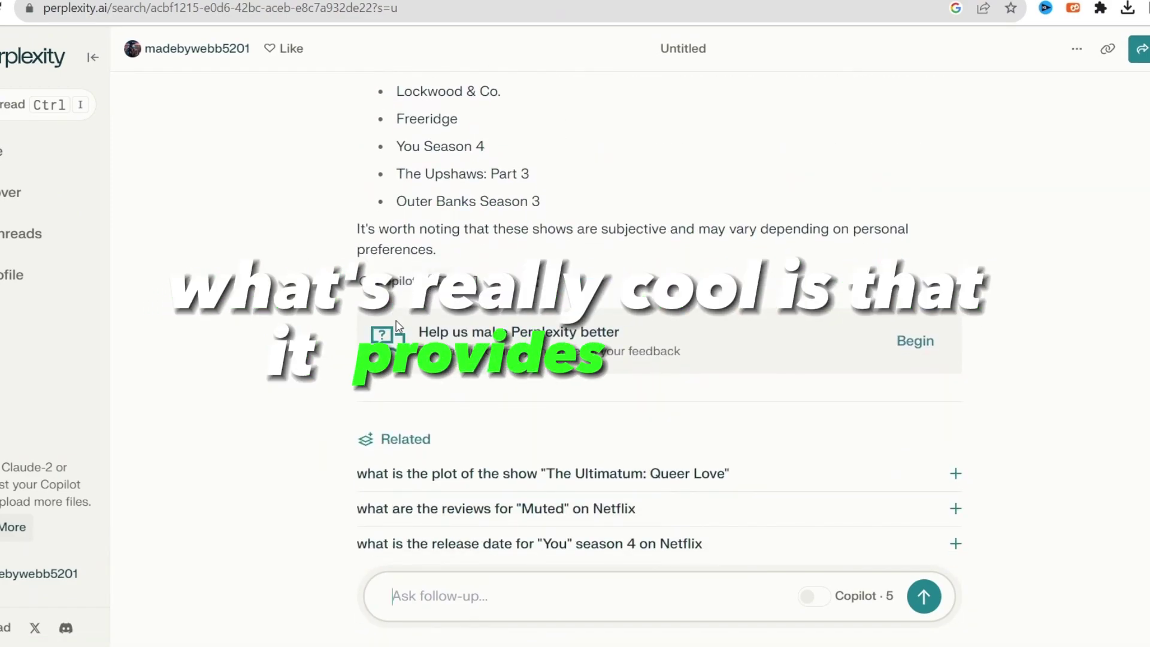
pyautogui.scroll(9, 260, 363)
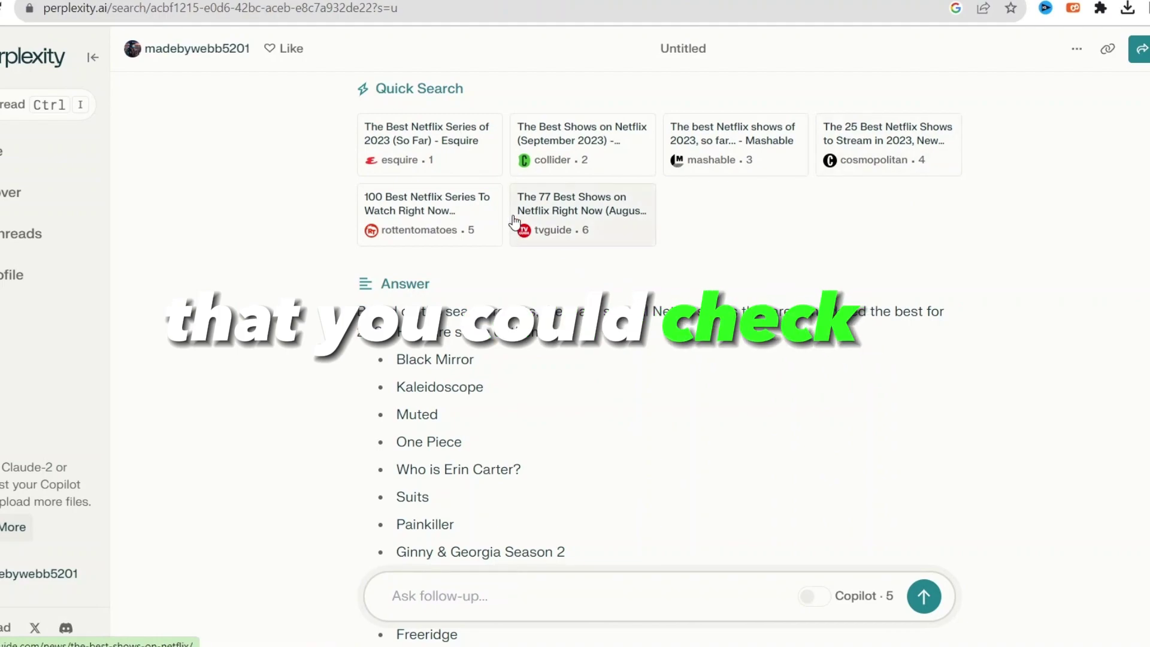
pyautogui.scroll(-4, 514, 222)
pyautogui.scroll(2, 504, 153)
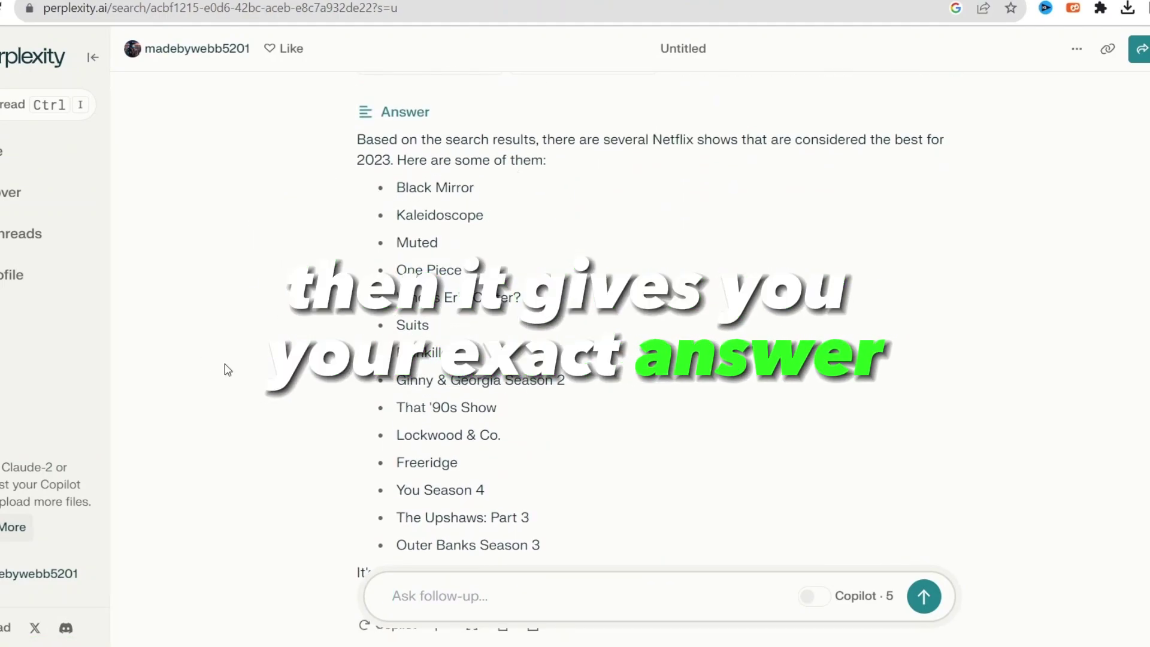
pyautogui.scroll(-2, 257, 355)
pyautogui.scroll(2, 324, 369)
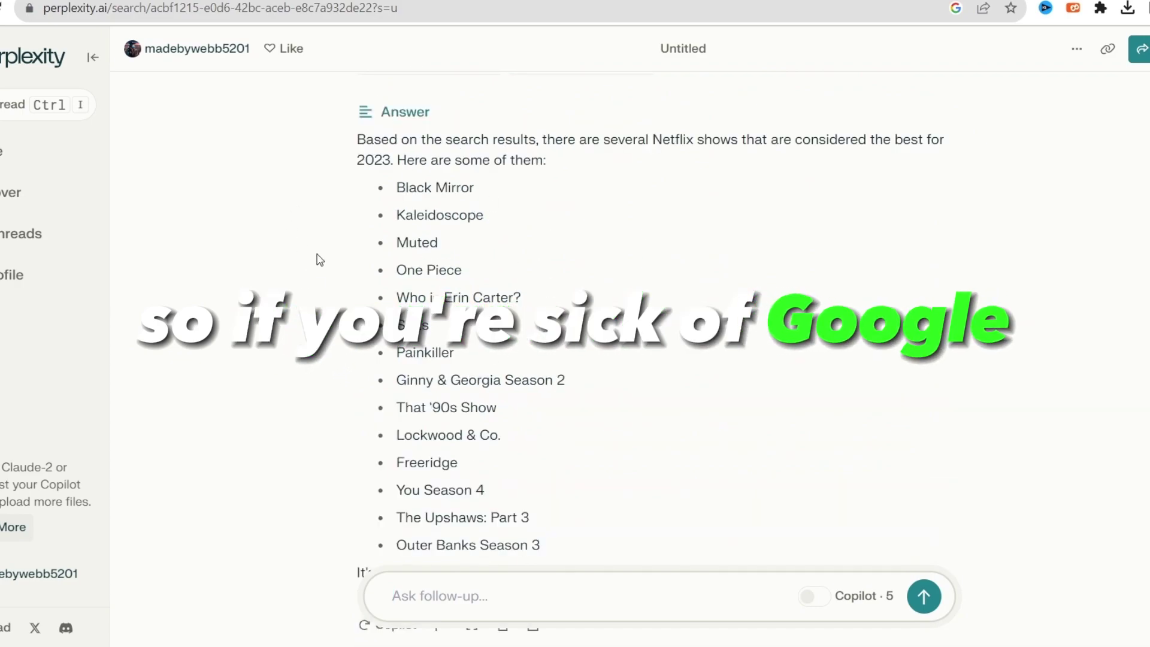
pyautogui.scroll(-3, 326, 393)
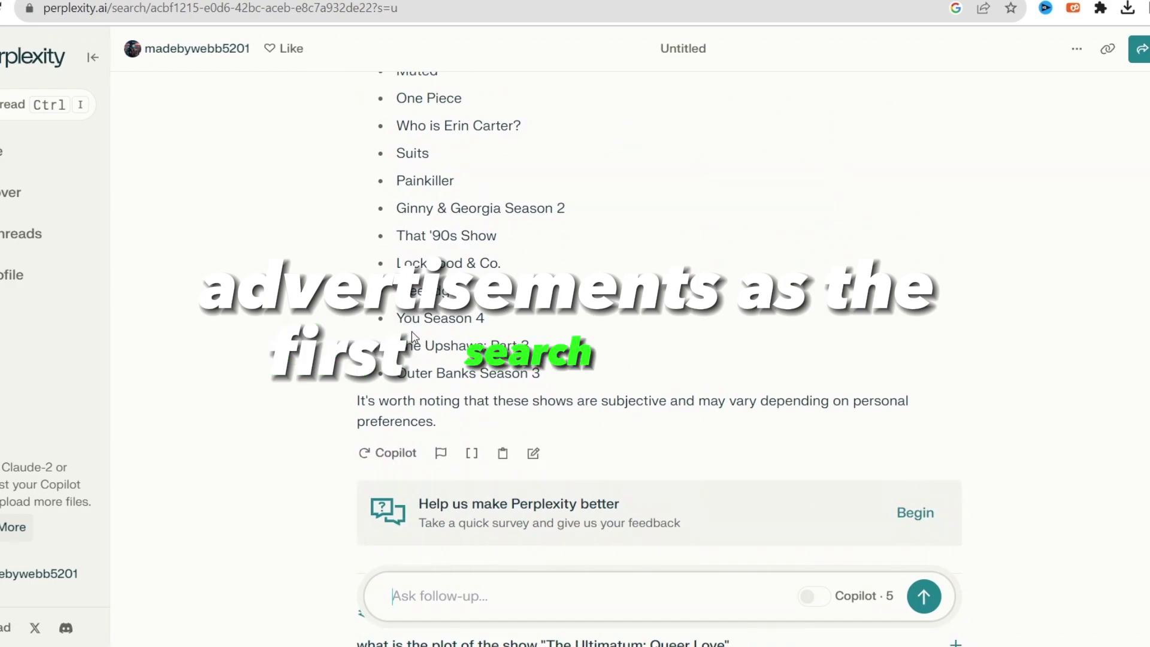
pyautogui.scroll(4, 349, 363)
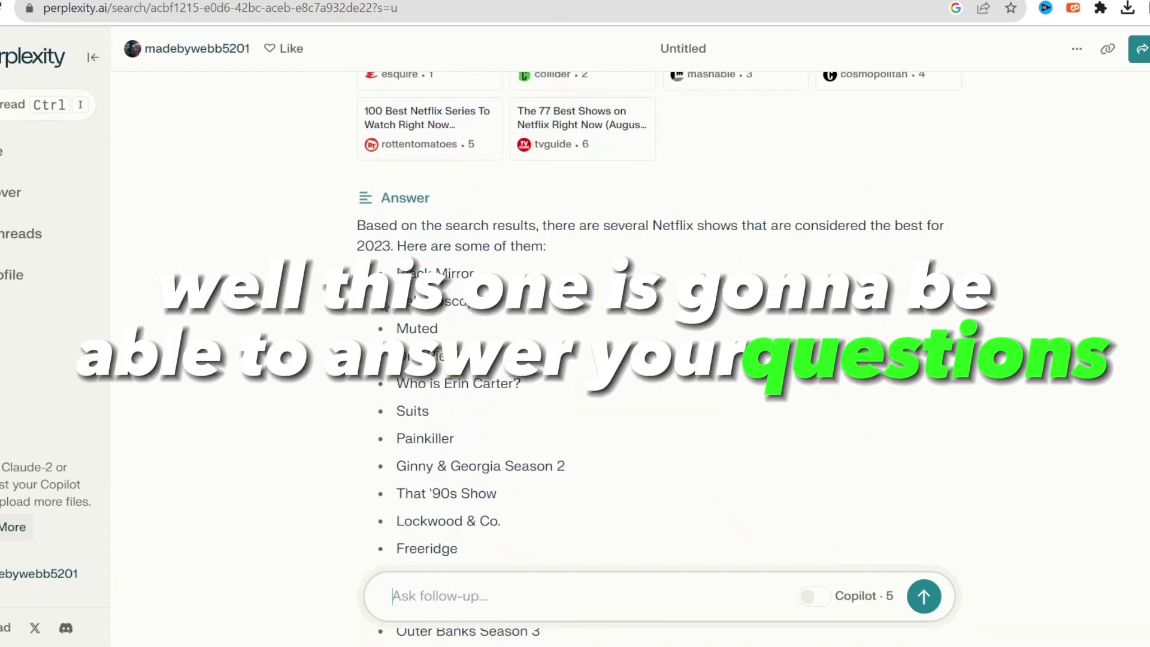
pyautogui.scroll(-3, 342, 359)
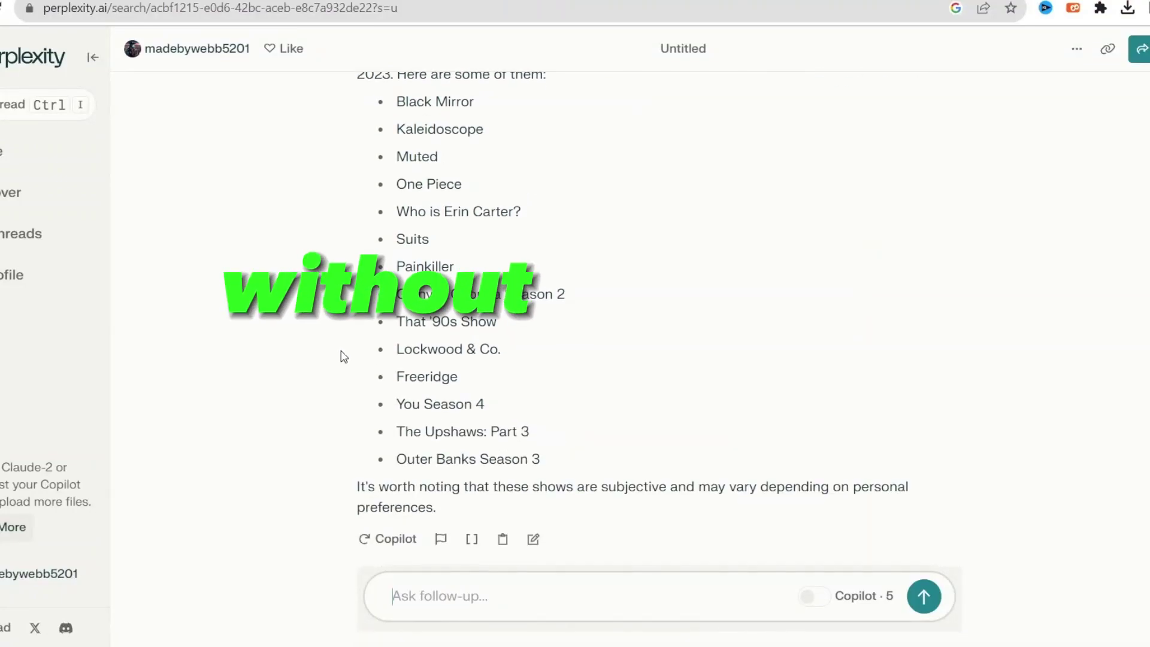
pyautogui.scroll(-3, 342, 357)
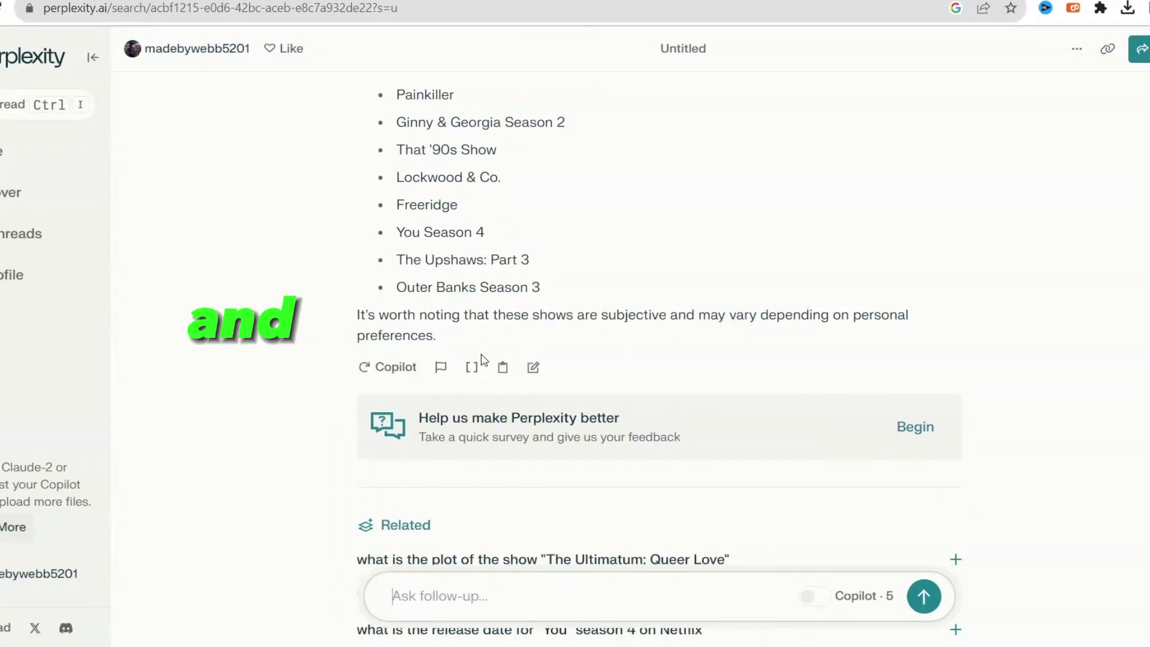
pyautogui.scroll(-4, 491, 278)
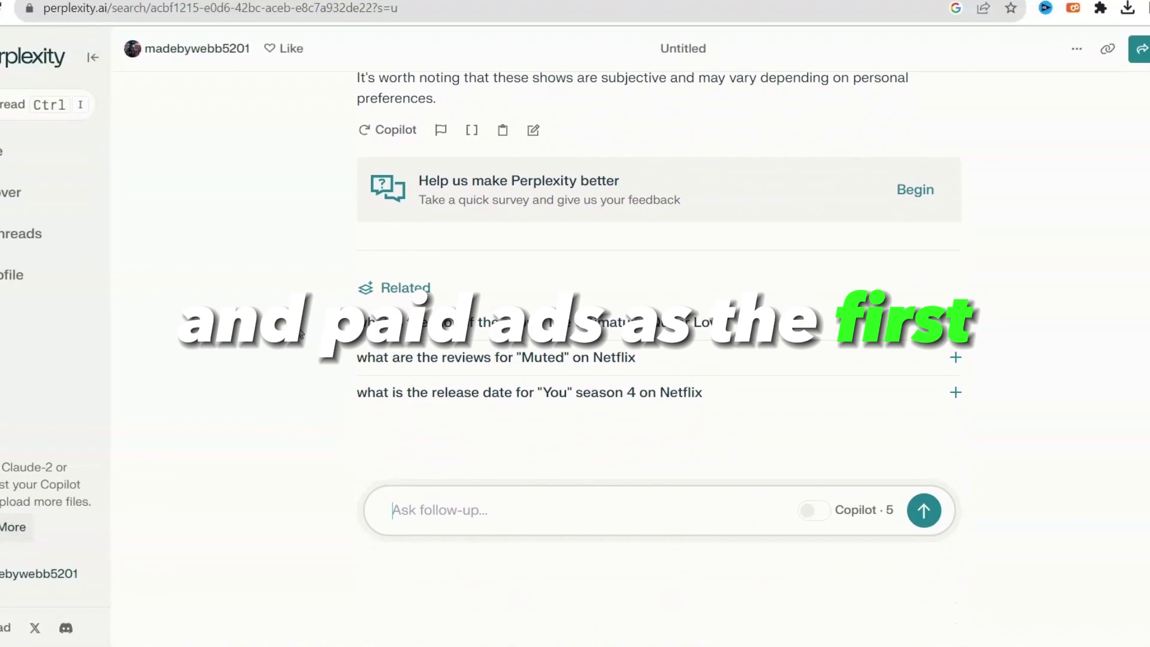
pyautogui.scroll(7, 491, 279)
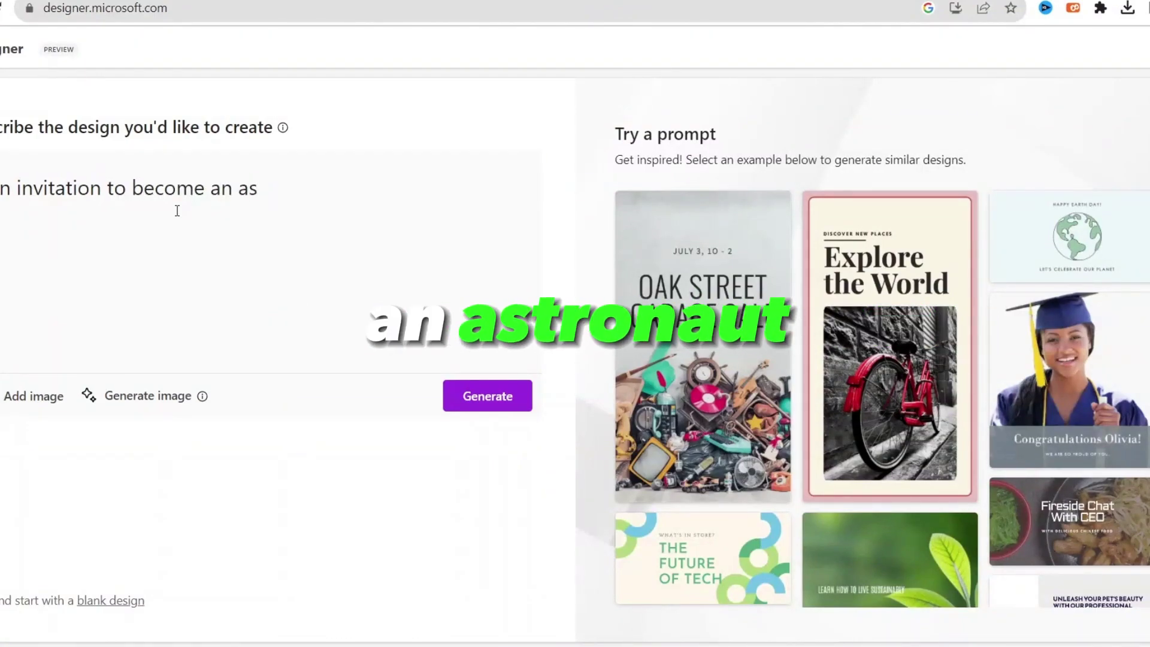
# Finish the astronaut prompt and open the purple 'Join Us on a Journey to the Stars' template
pyautogui.write('tronaut')
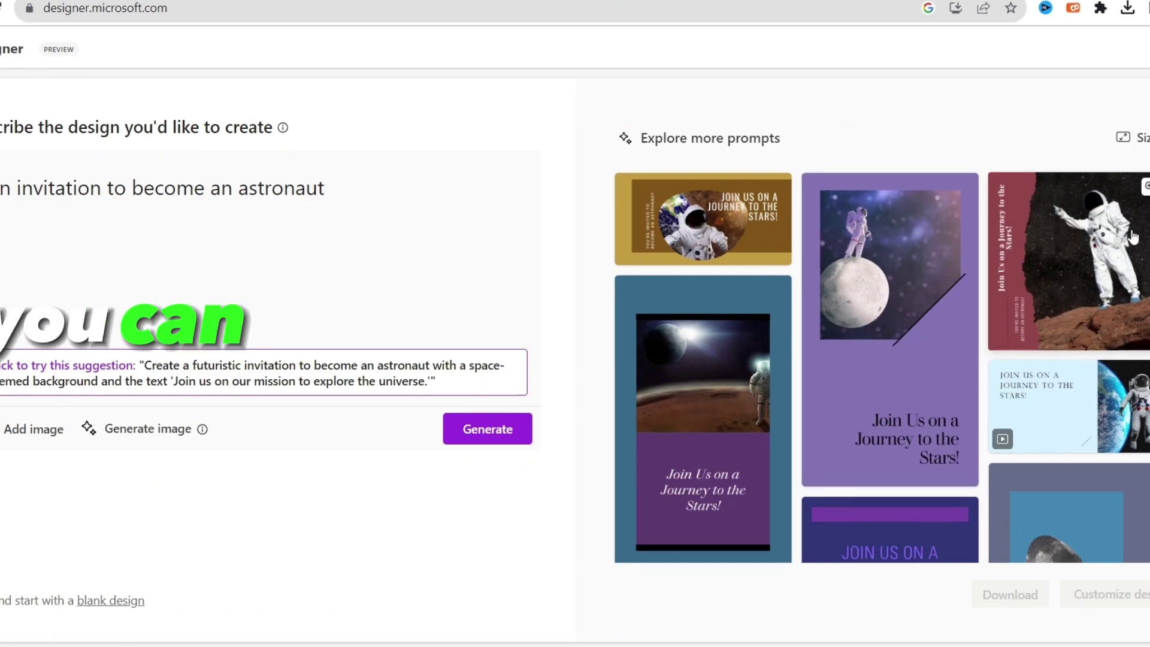
pyautogui.click(1130, 137)
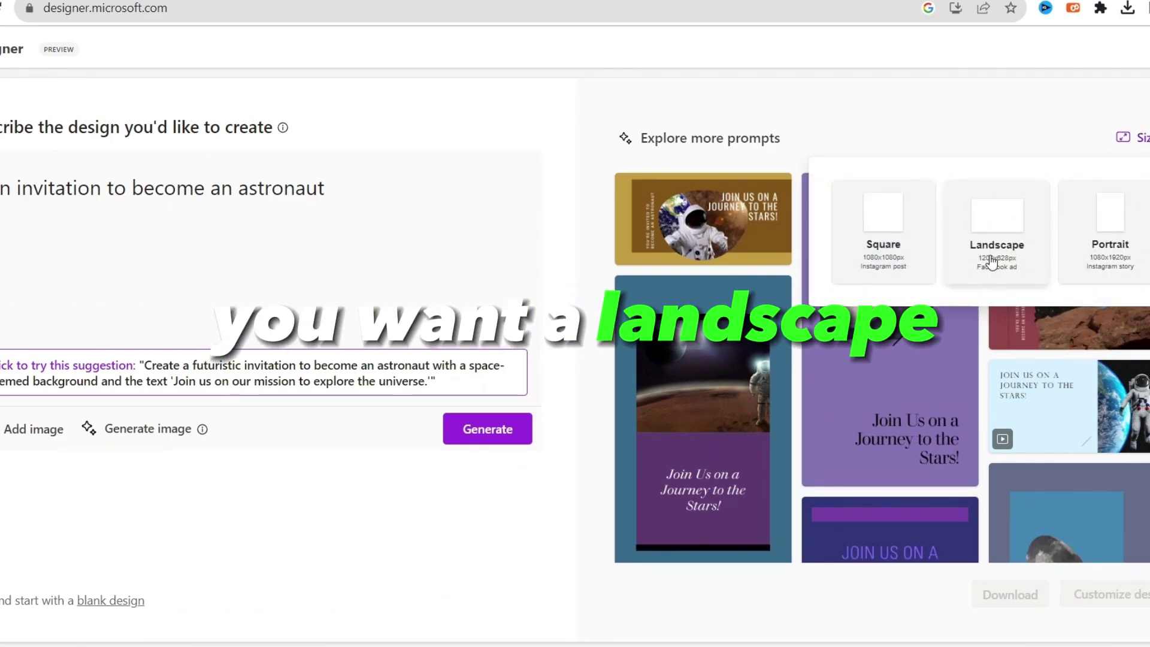
pyautogui.click(827, 119)
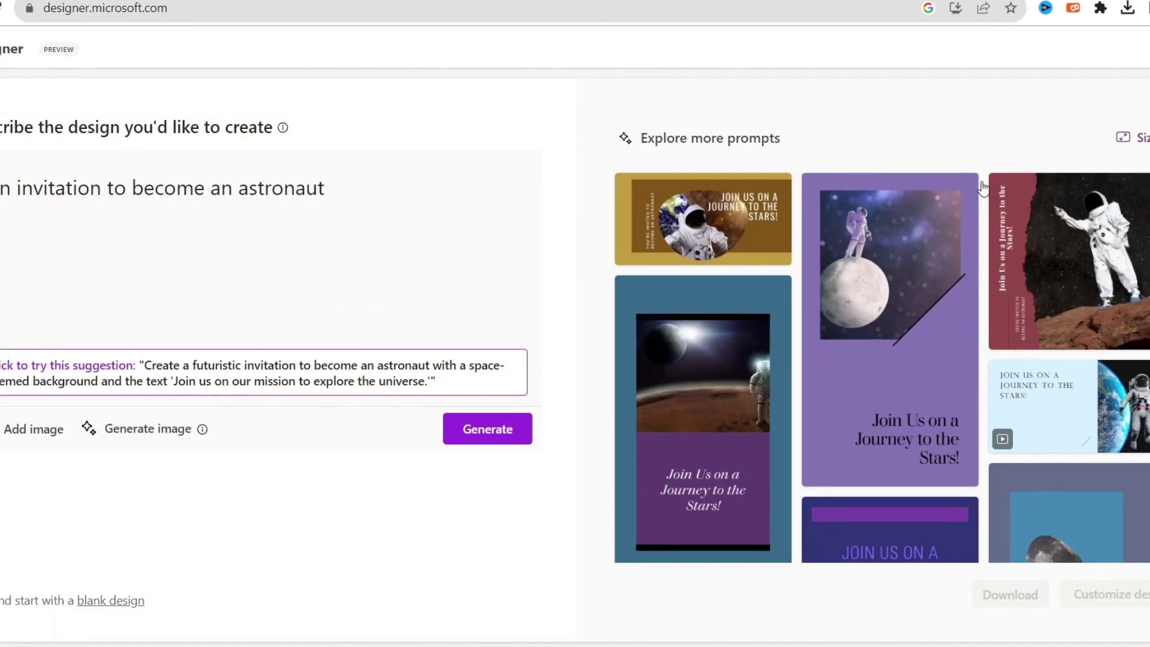
pyautogui.scroll(-5, 701, 341)
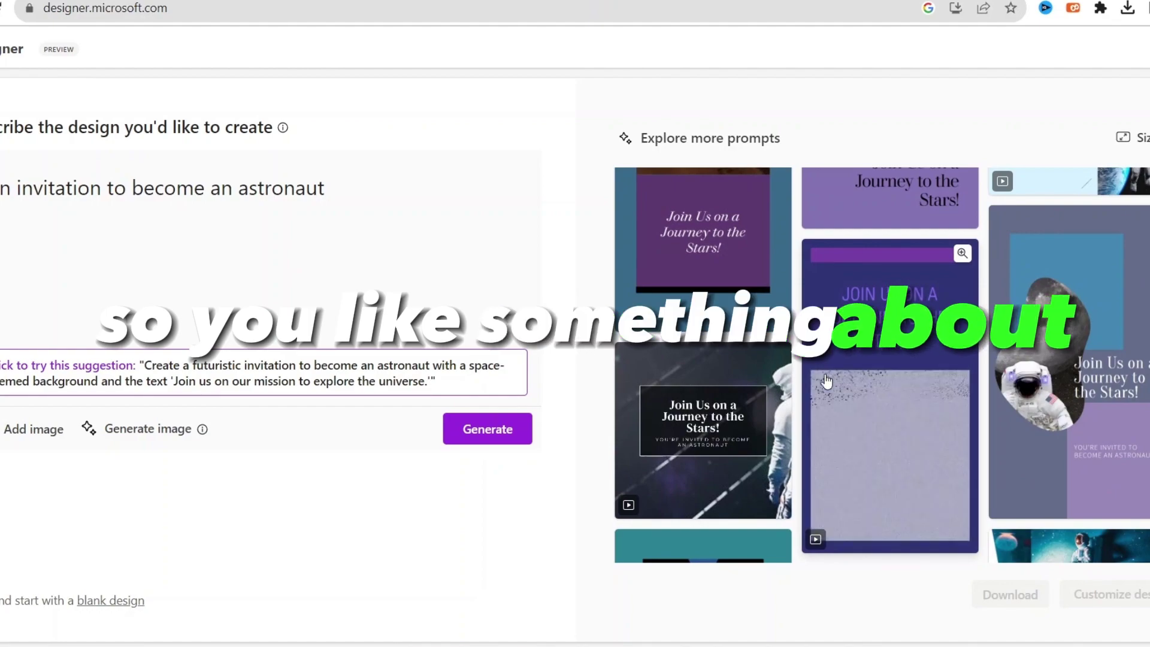
pyautogui.scroll(-6, 917, 402)
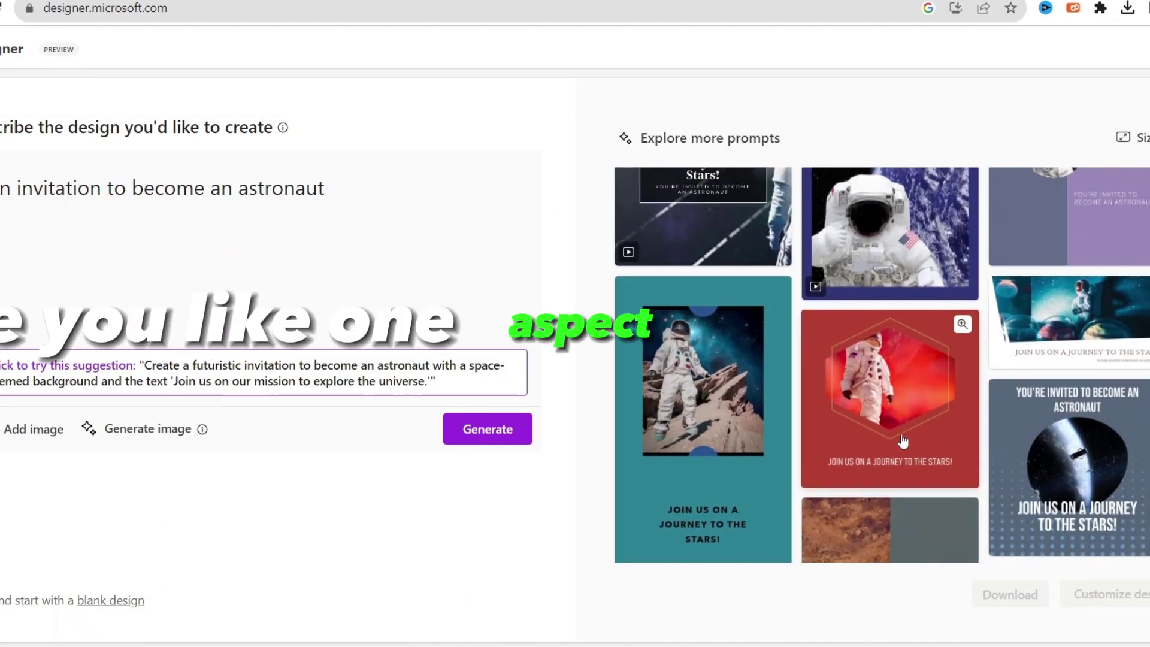
pyautogui.click(912, 321)
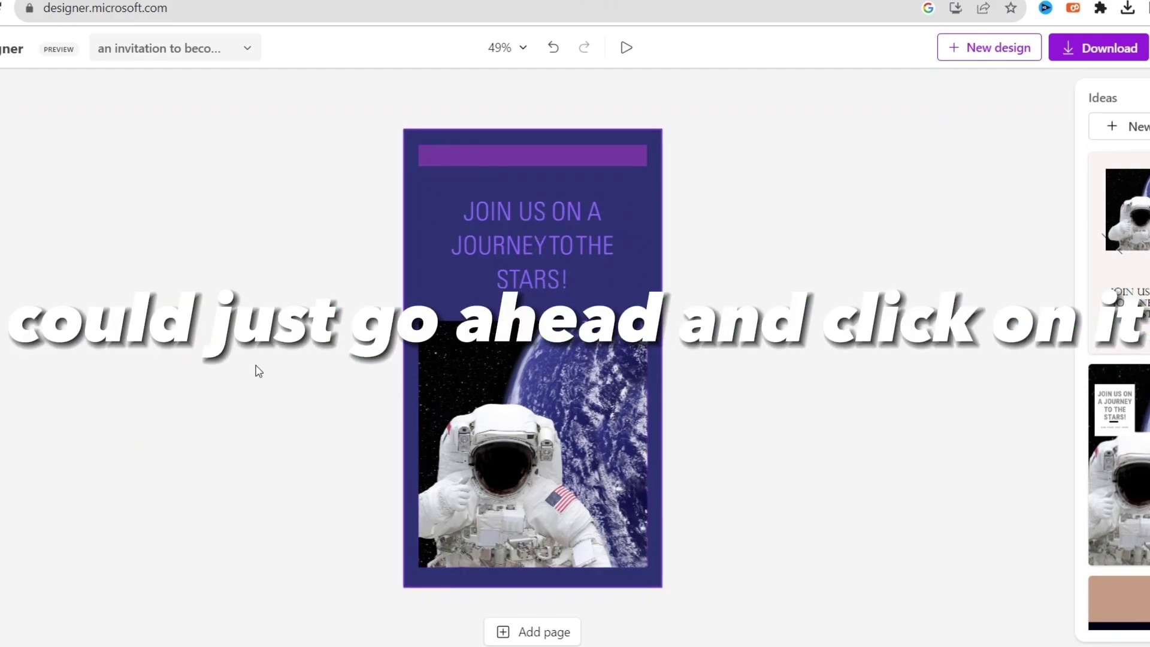
# Select the headline and browse Suggested fonts to make 'JOURNEY' bold
pyautogui.click(540, 258)
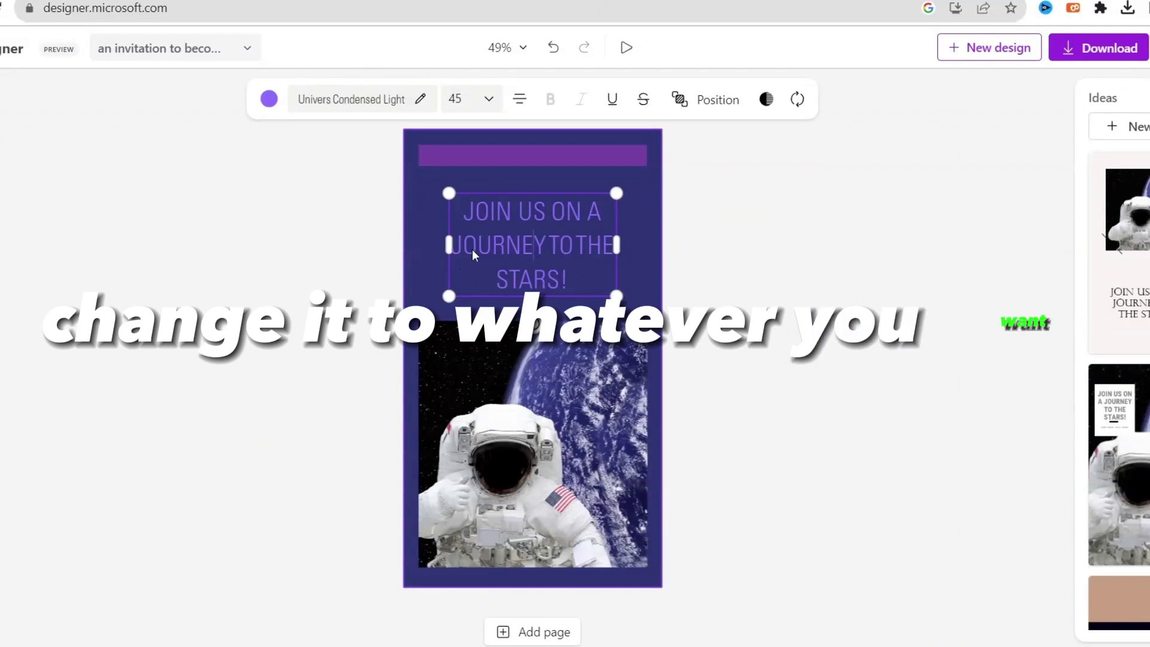
pyautogui.click(354, 99)
pyautogui.scroll(-5, 160, 455)
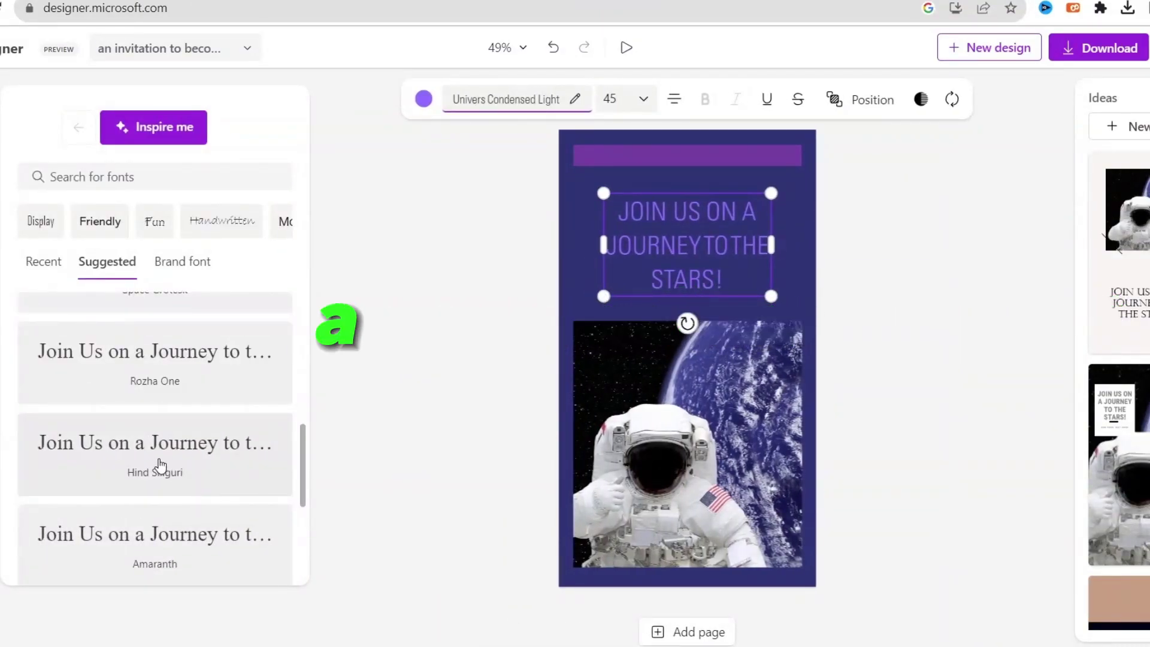
pyautogui.scroll(-5, 160, 465)
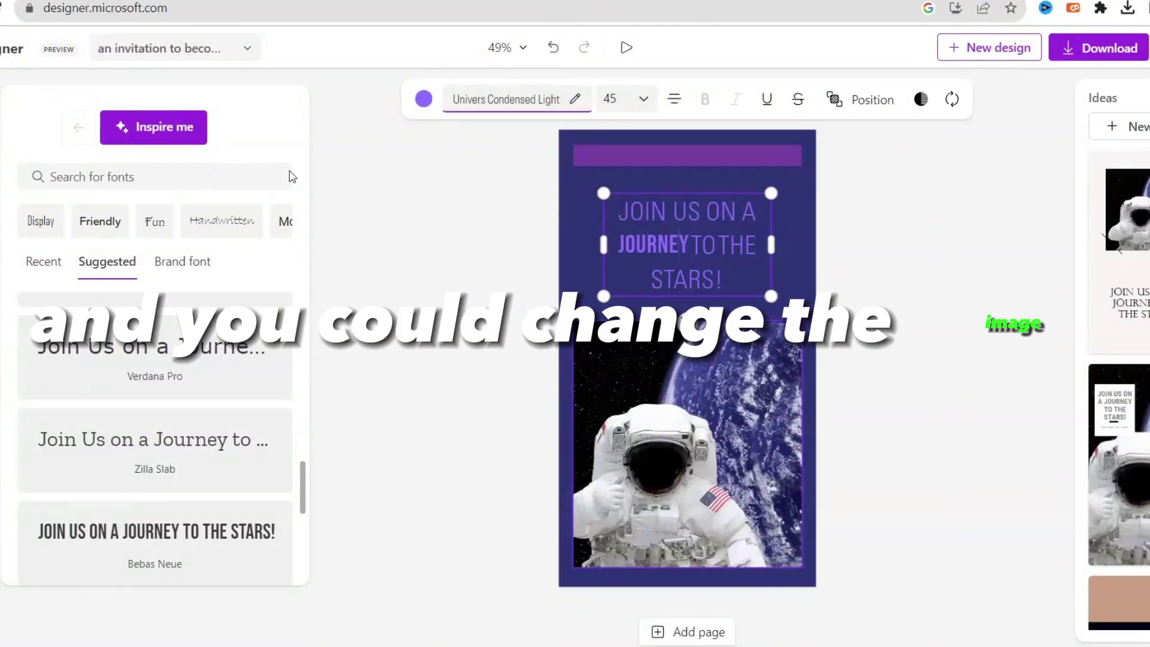
# Replace the invitation photo with the first stock result for an 'astrona' search
pyautogui.click(655, 443)
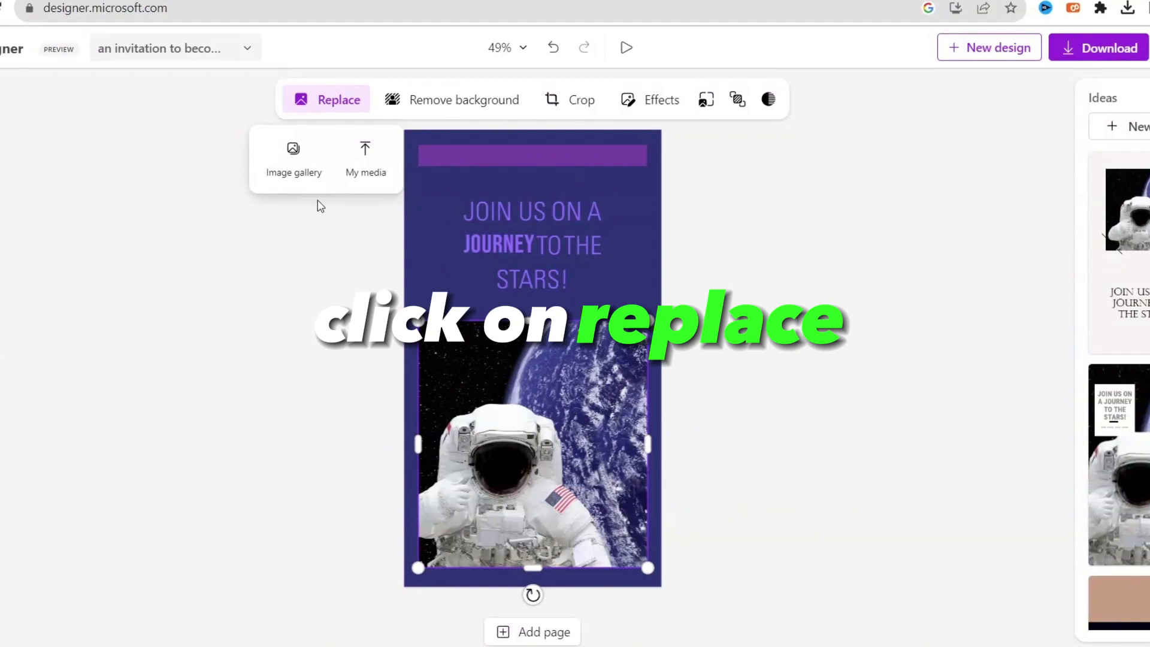
pyautogui.click(302, 155)
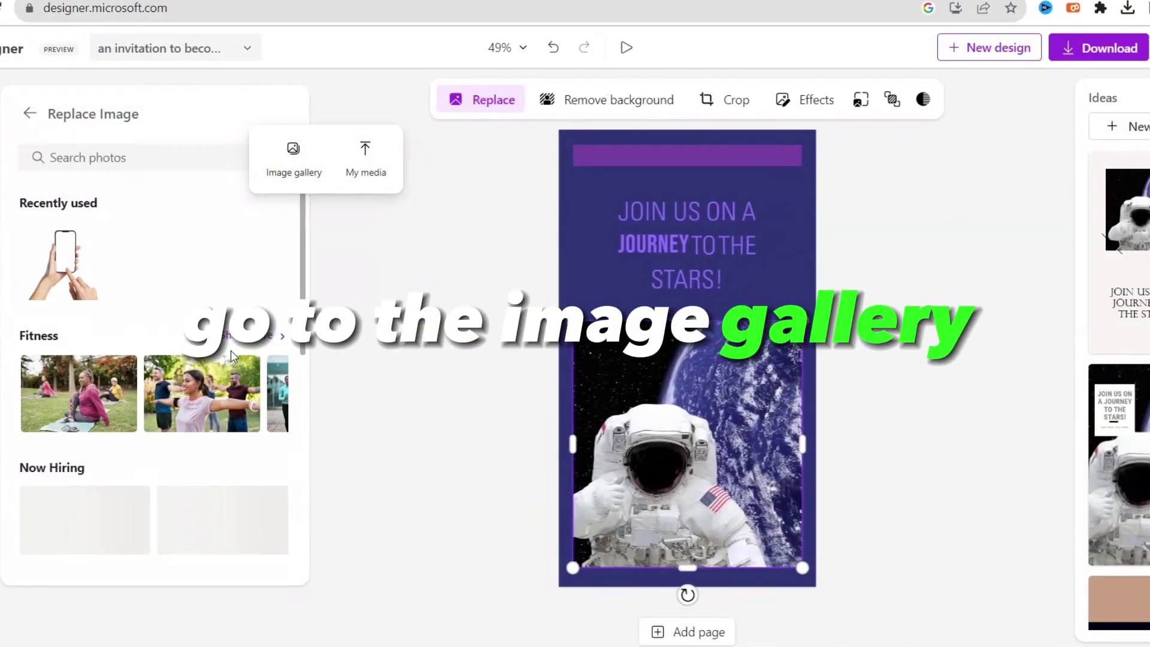
pyautogui.click(114, 158)
pyautogui.write('astronaut')
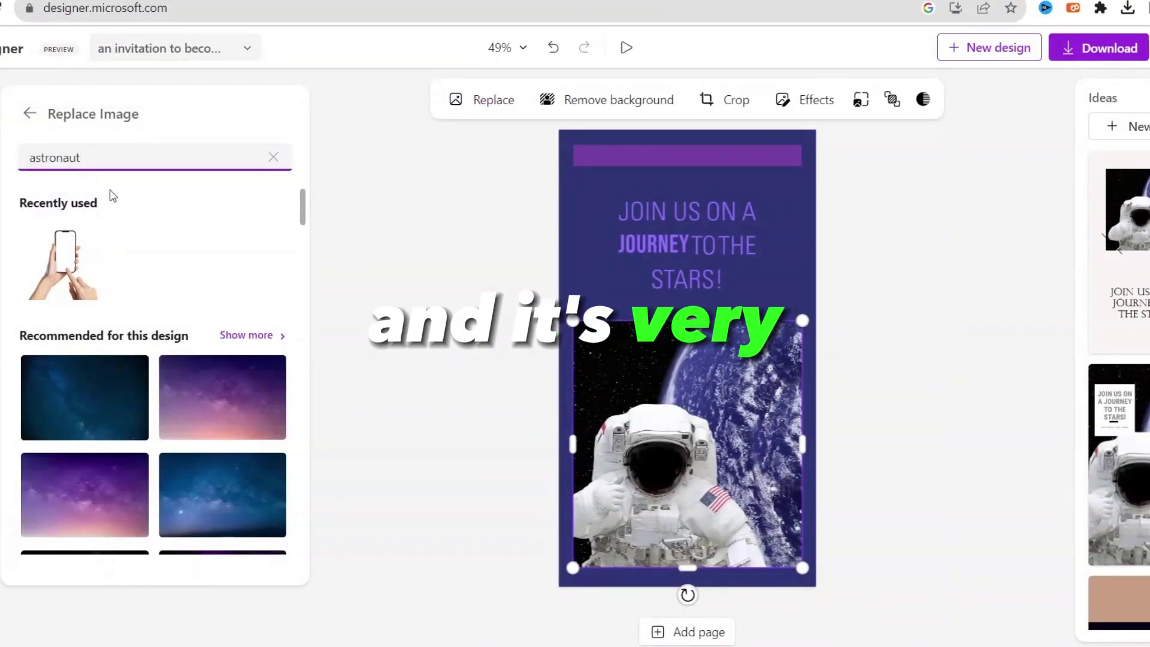
pyautogui.press('Return')
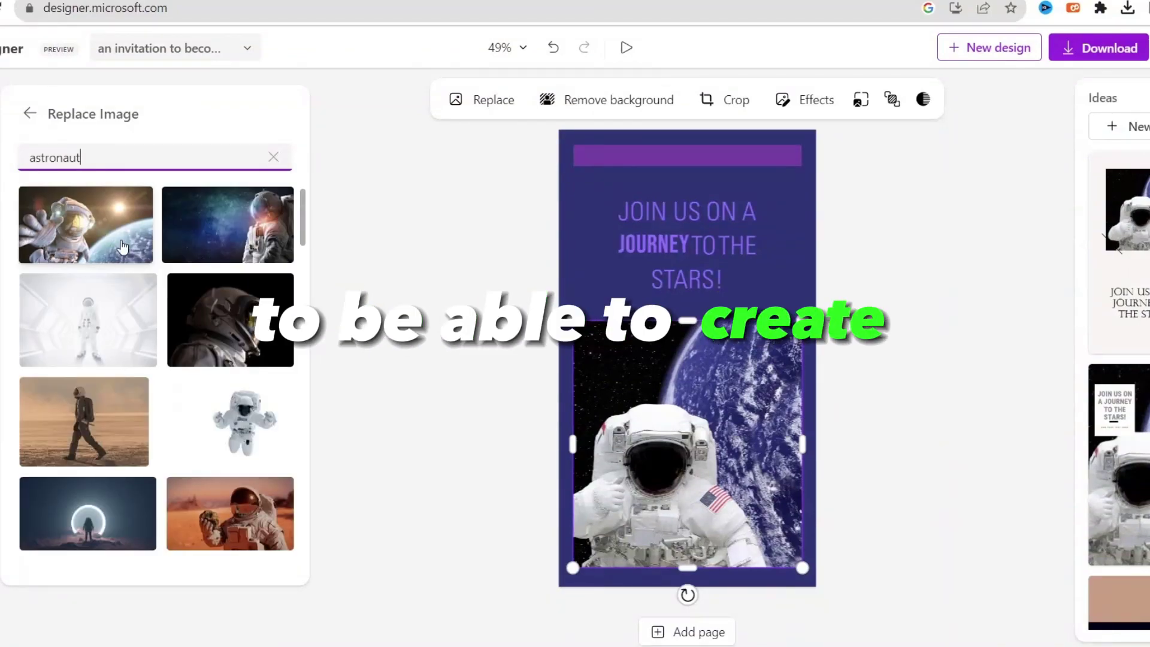
pyautogui.click(85, 225)
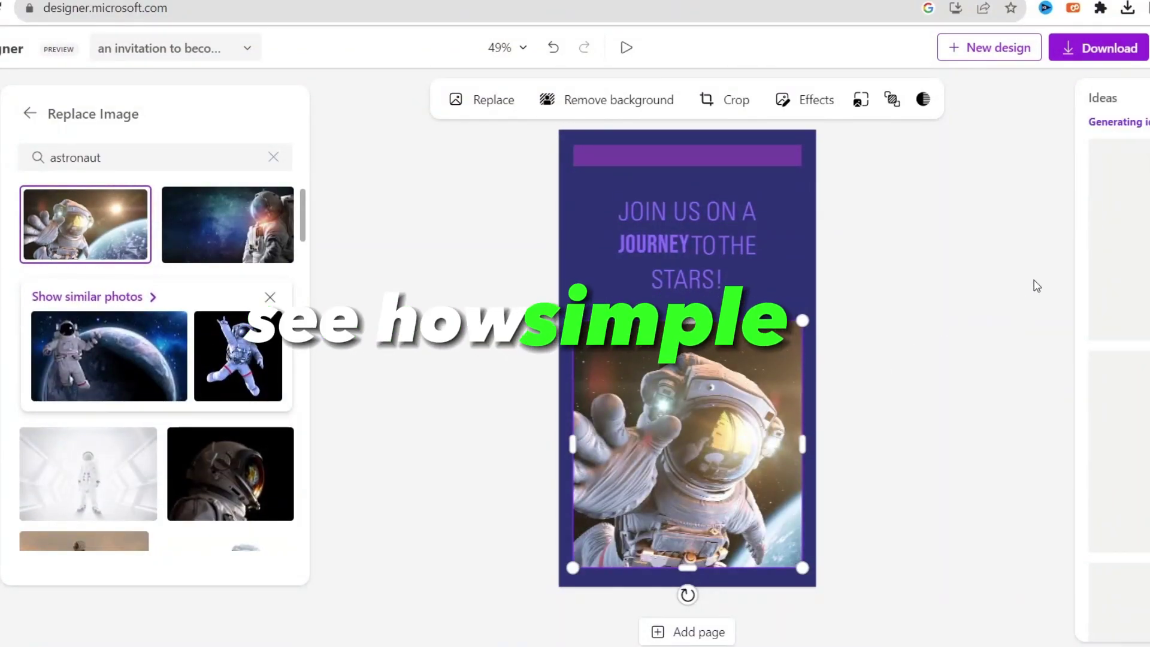
pyautogui.click(973, 215)
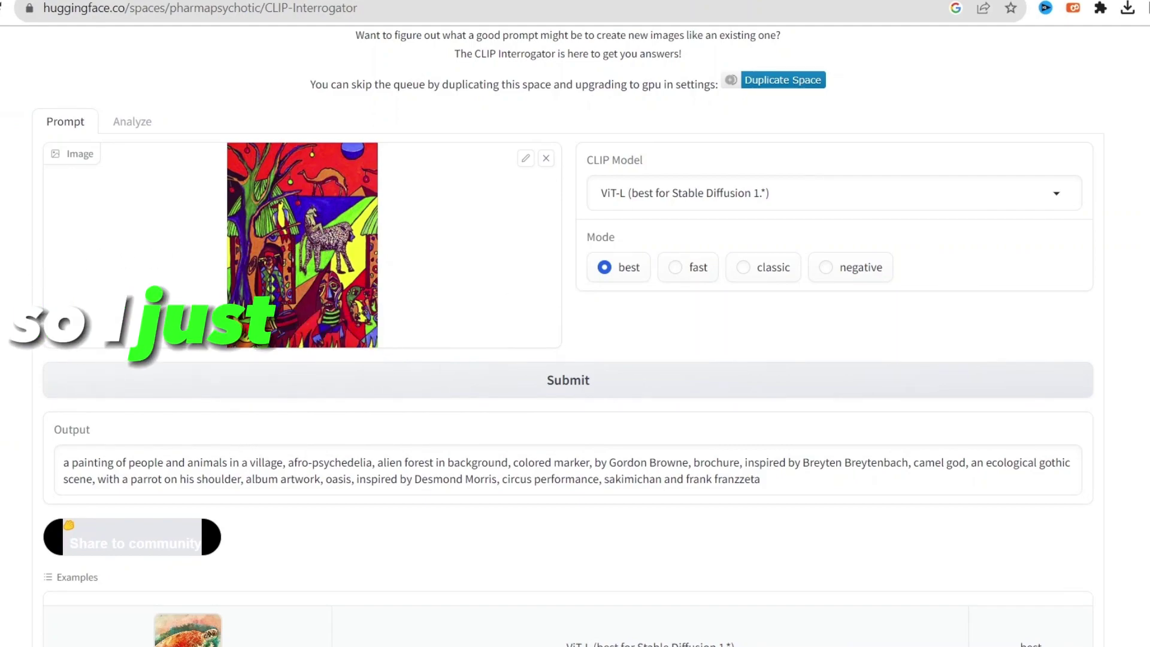
# Copy CLIP Interrogator's full output prompt for the village painting
pyautogui.scroll(-1, 306, 204)
pyautogui.scroll(1, 305, 203)
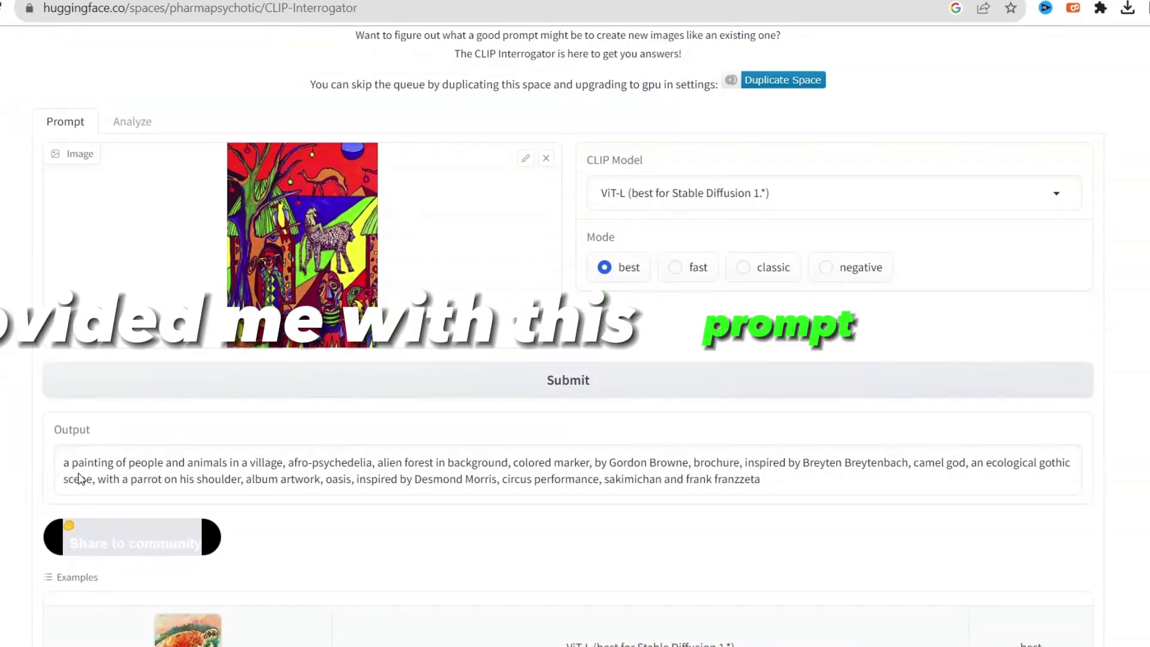
pyautogui.tripleClick(151, 480)
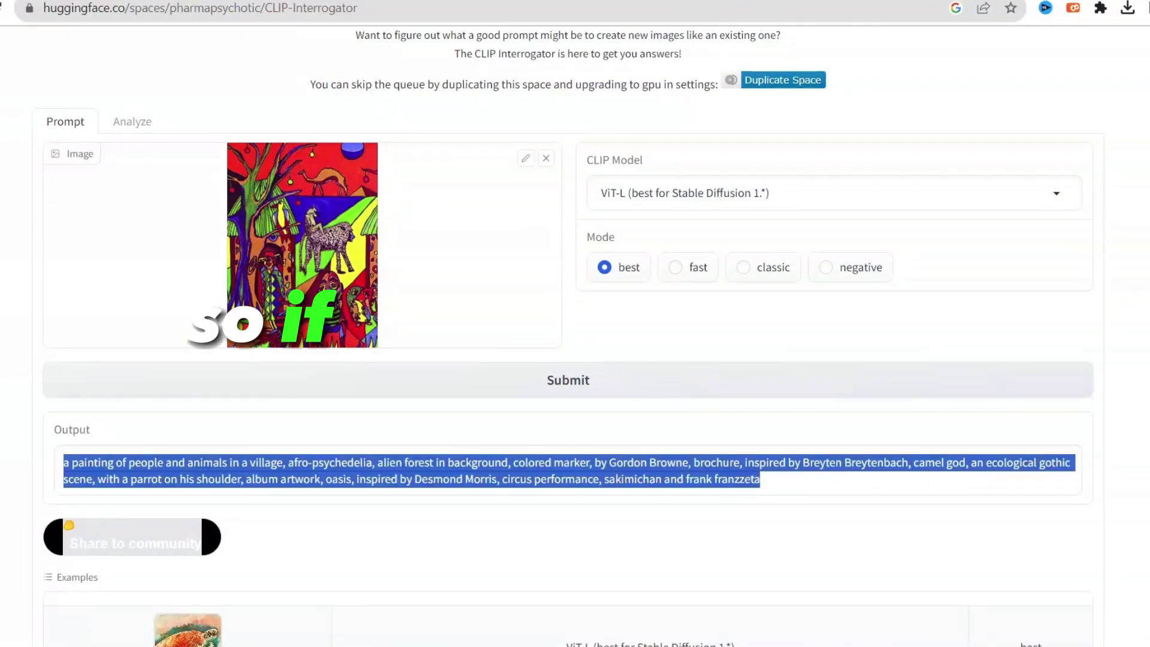
pyautogui.rightClick(151, 481)
pyautogui.click(161, 487)
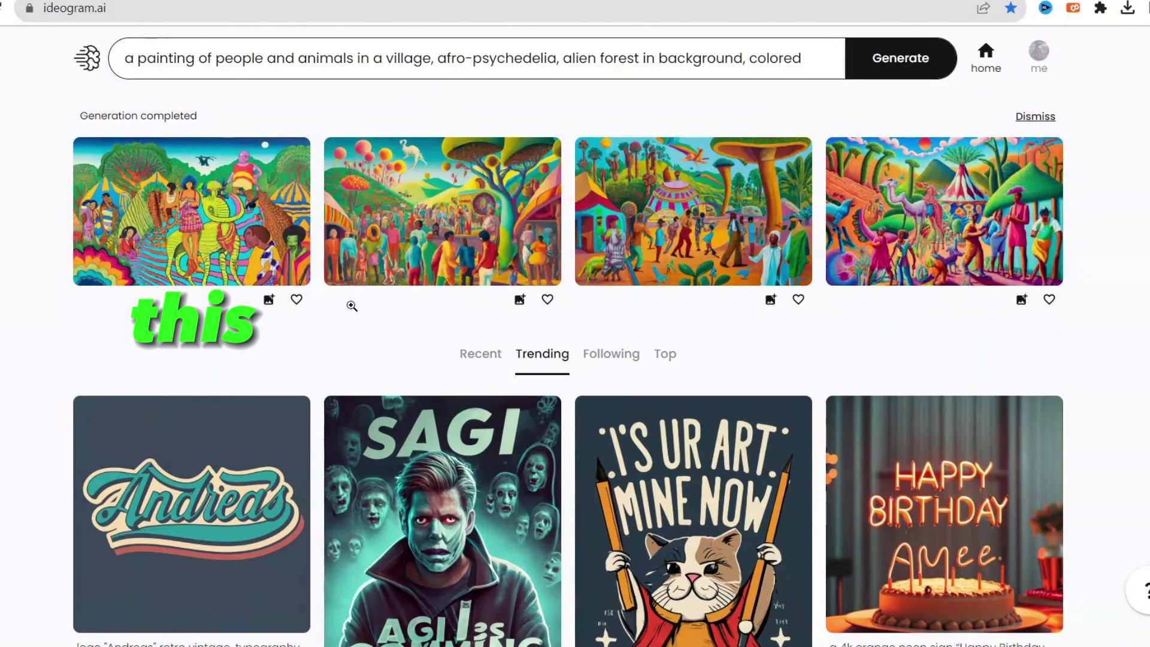
# Open the first Ideogram village-painting result in its detail view
pyautogui.click(206, 240)
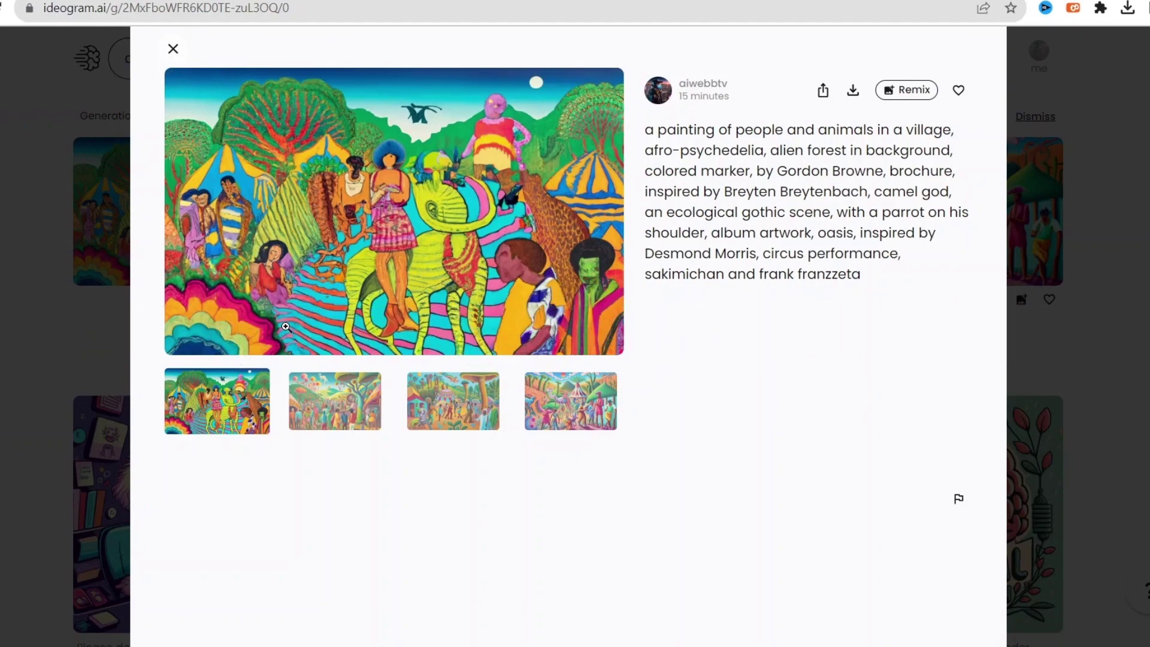
# Check the CLIP Interrogator tab, then view Ideogram variations 2 and 3 before returning to 1
pyautogui.click(727, 2)
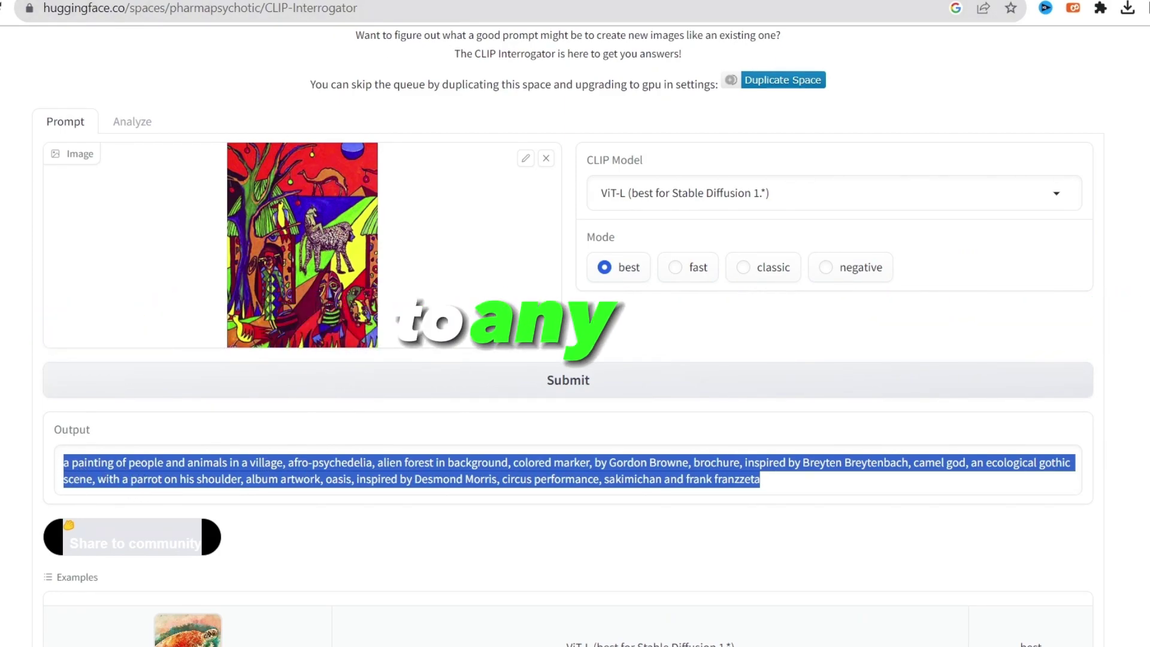
pyautogui.click(704, 1)
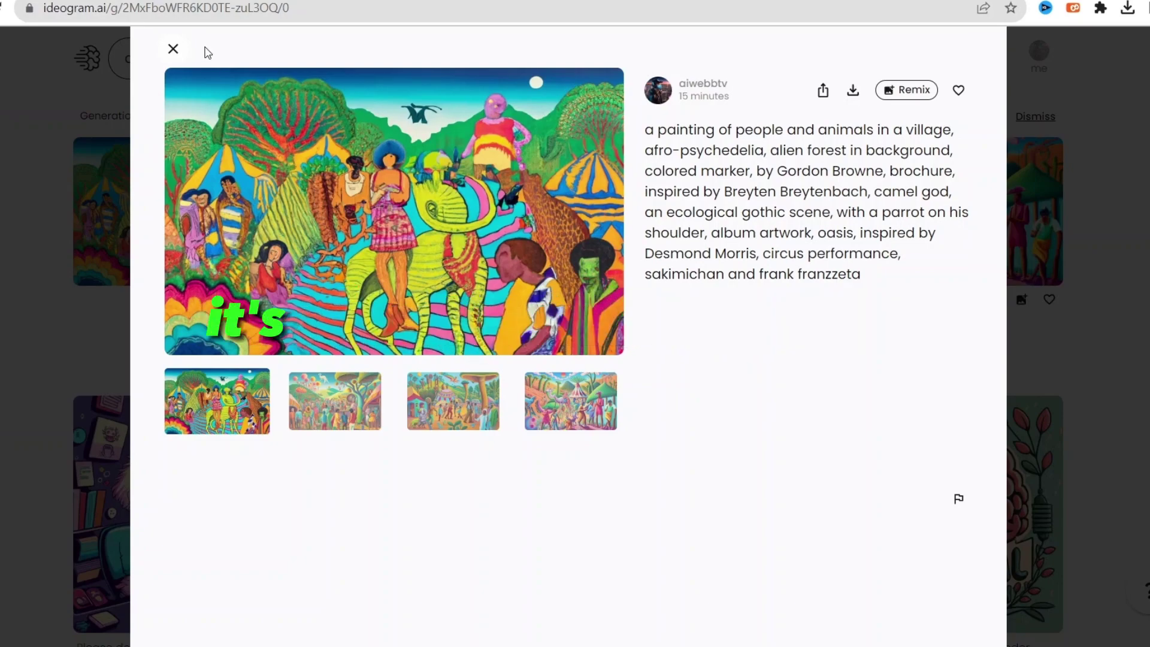
pyautogui.click(342, 430)
pyautogui.click(440, 416)
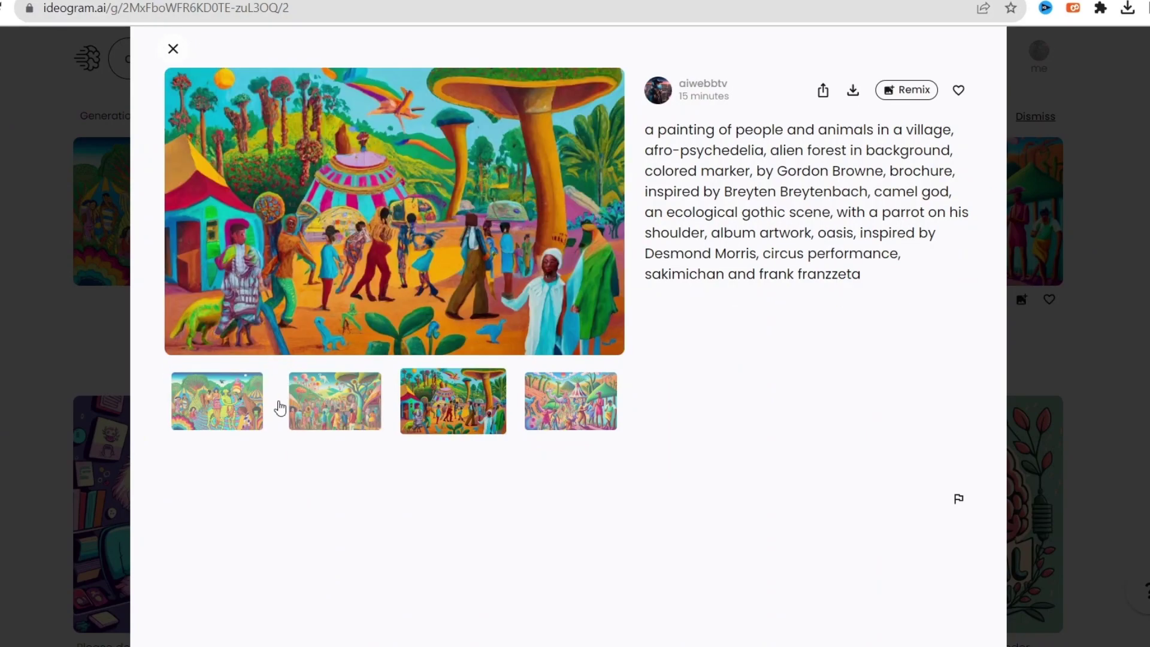
pyautogui.click(243, 403)
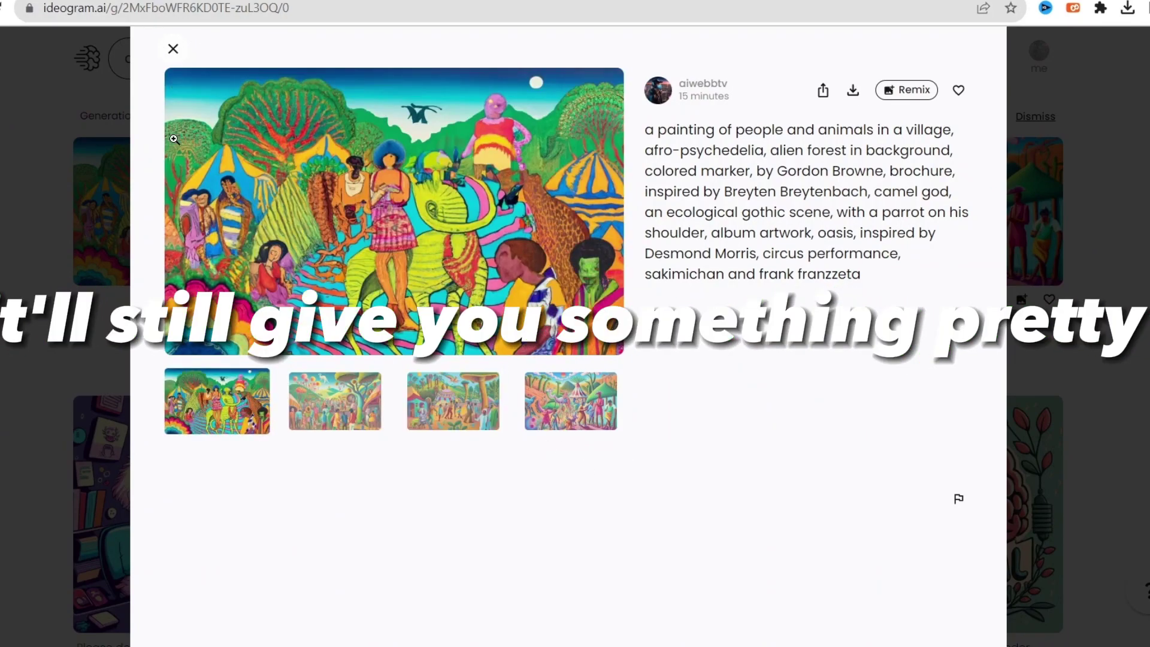
pyautogui.click(172, 50)
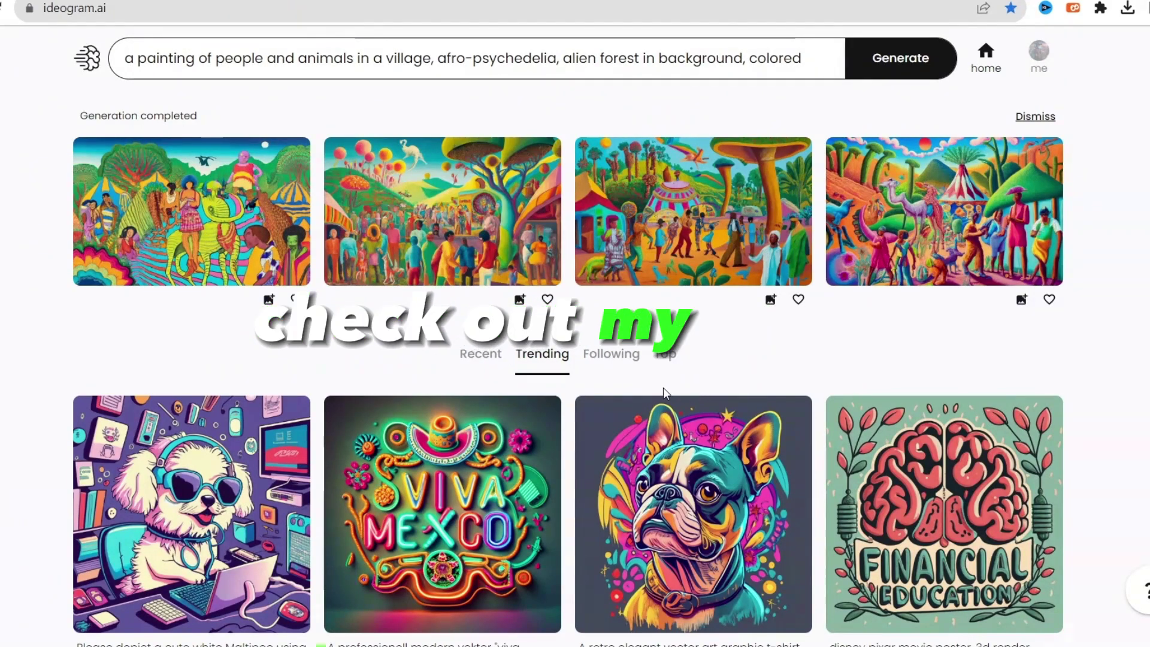
pyautogui.scroll(-6, 20, 291)
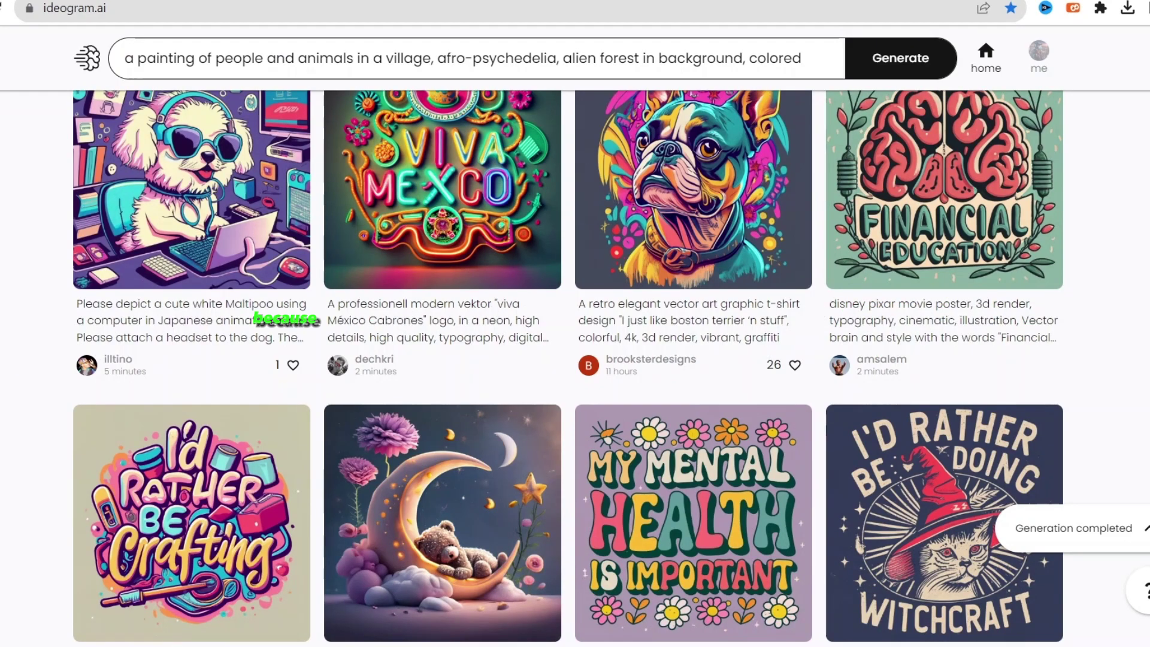
pyautogui.scroll(2, 6, 364)
pyautogui.scroll(5, 80, 322)
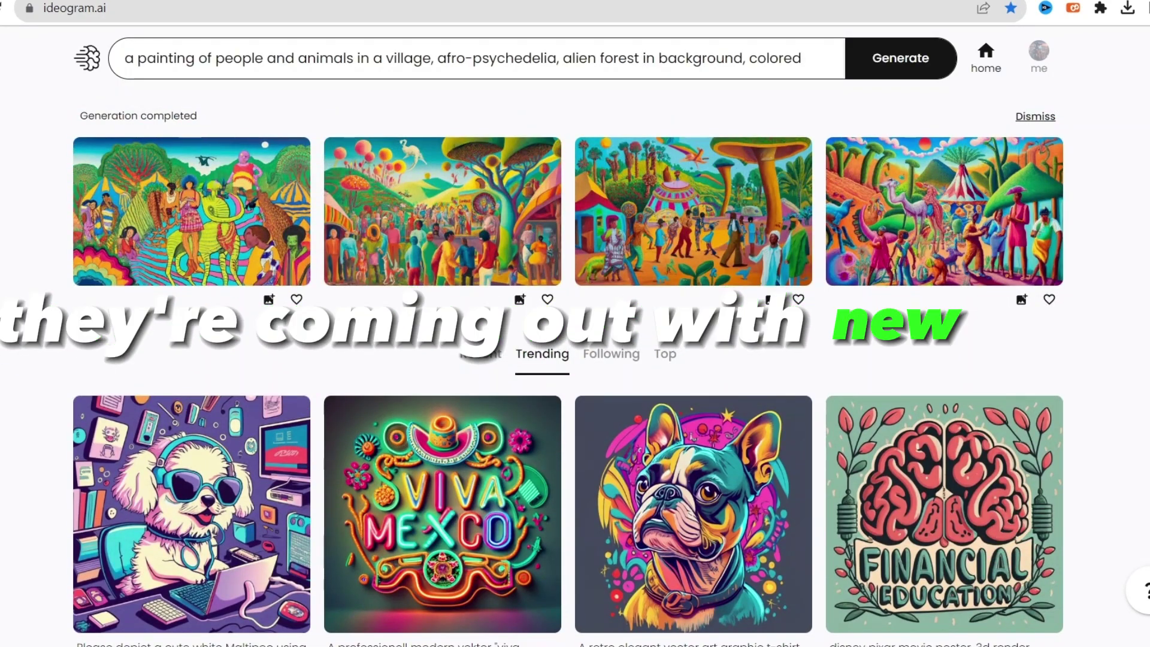
pyautogui.scroll(-3, 575, 360)
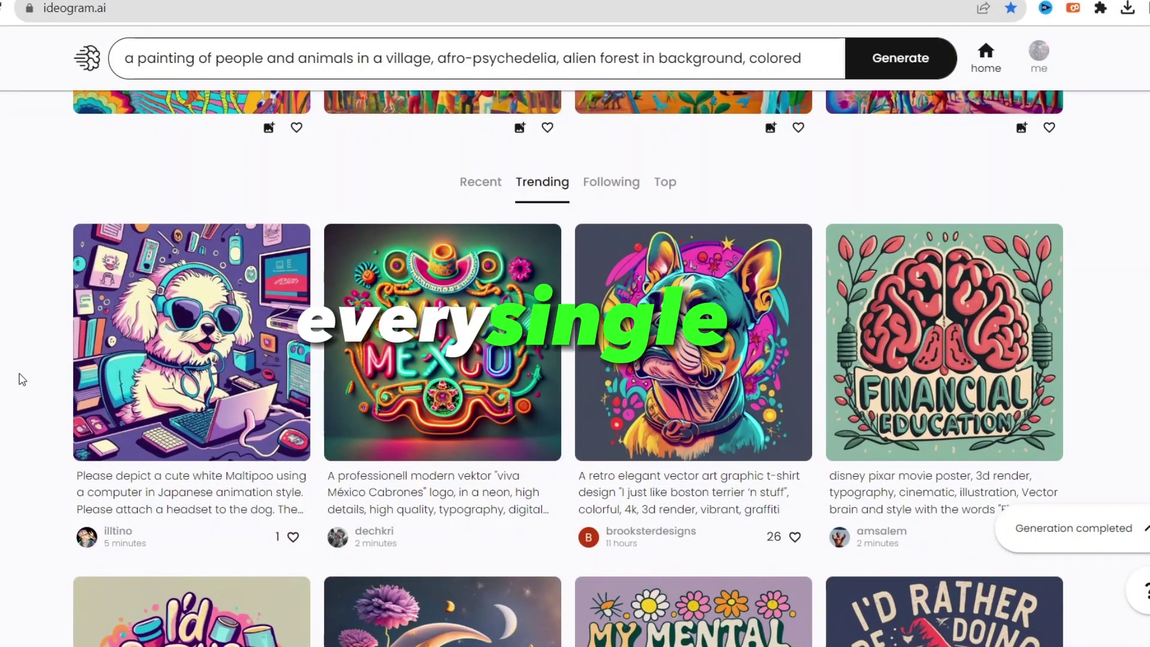
pyautogui.scroll(-3, 40, 418)
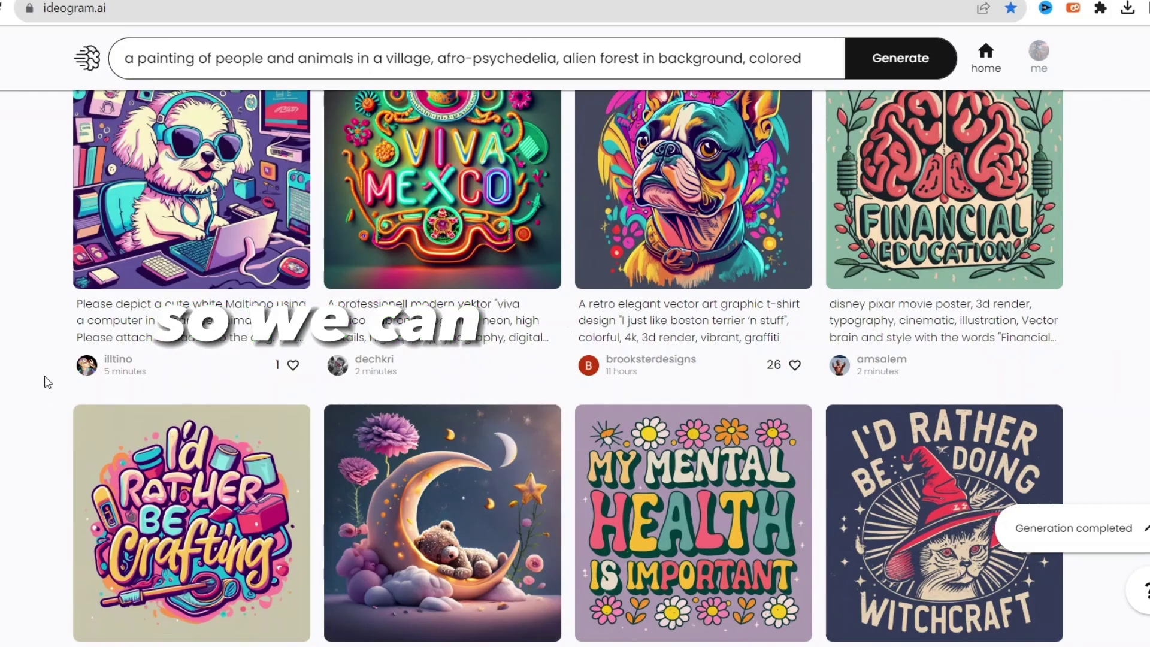
pyautogui.scroll(-3, 51, 388)
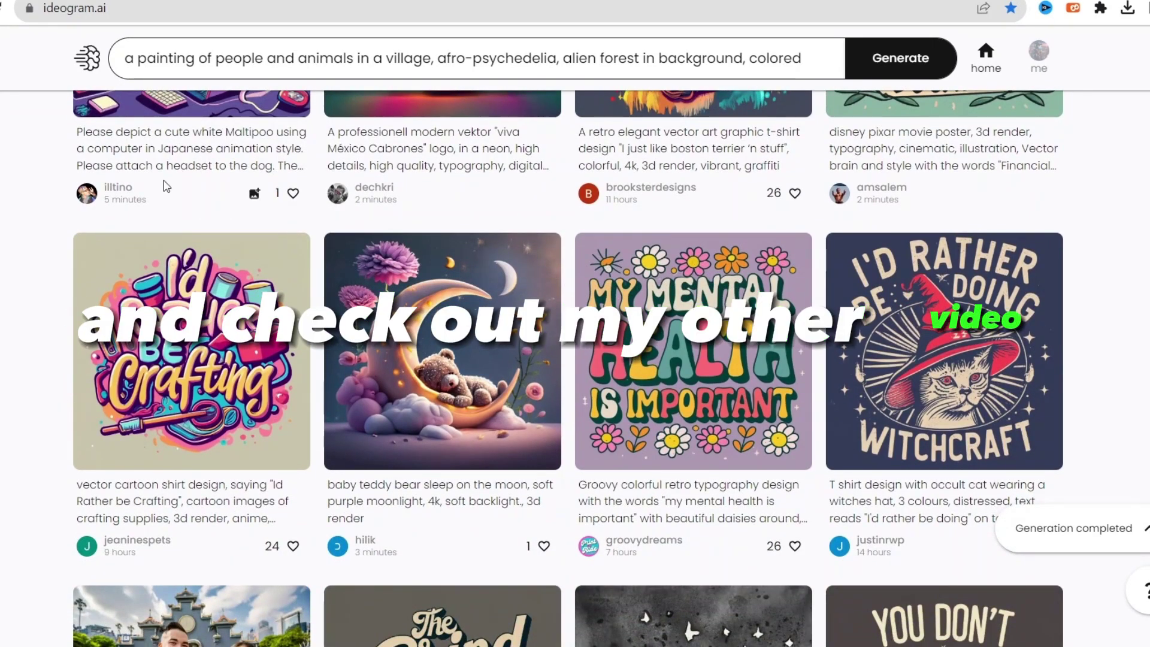
pyautogui.scroll(5, 182, 353)
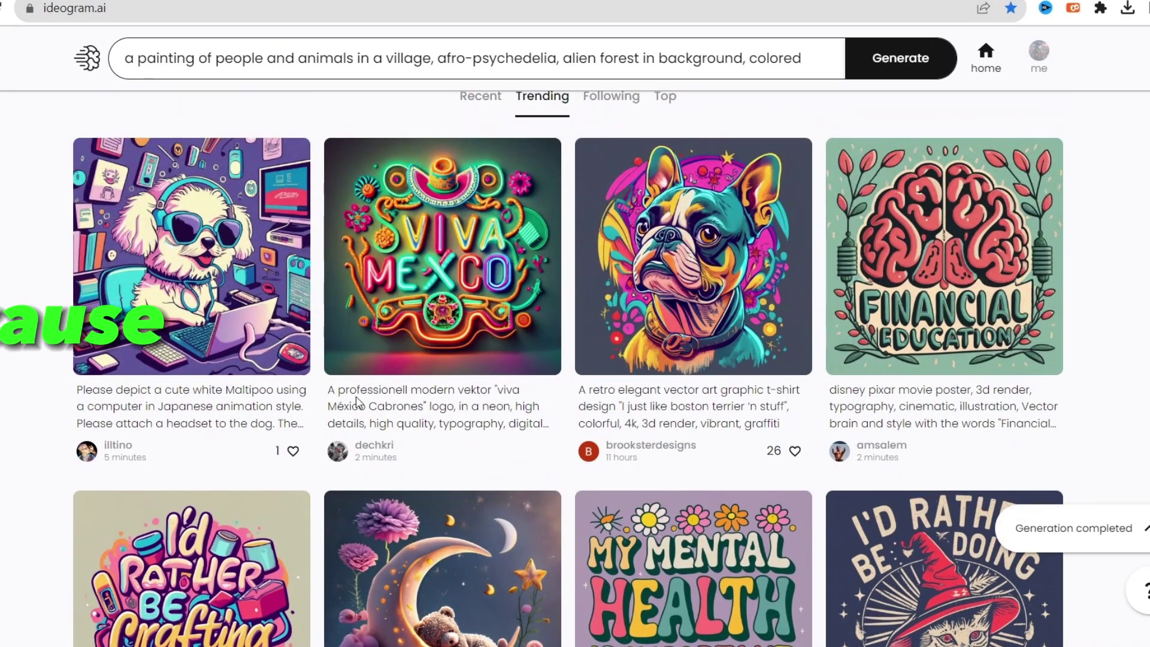